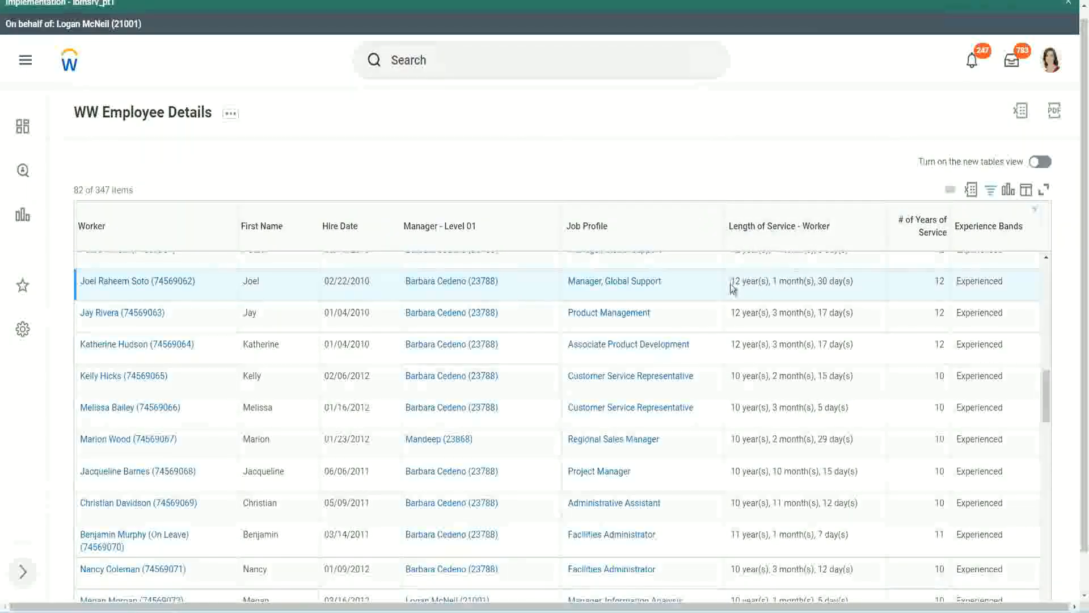
# - Compare the length of service with the number of years of service in the "Manager, Global Support" row hired 02/22/2010
pyautogui.moveTo(731, 288); pyautogui.dragTo(736, 289)
pyautogui.click(768, 282)
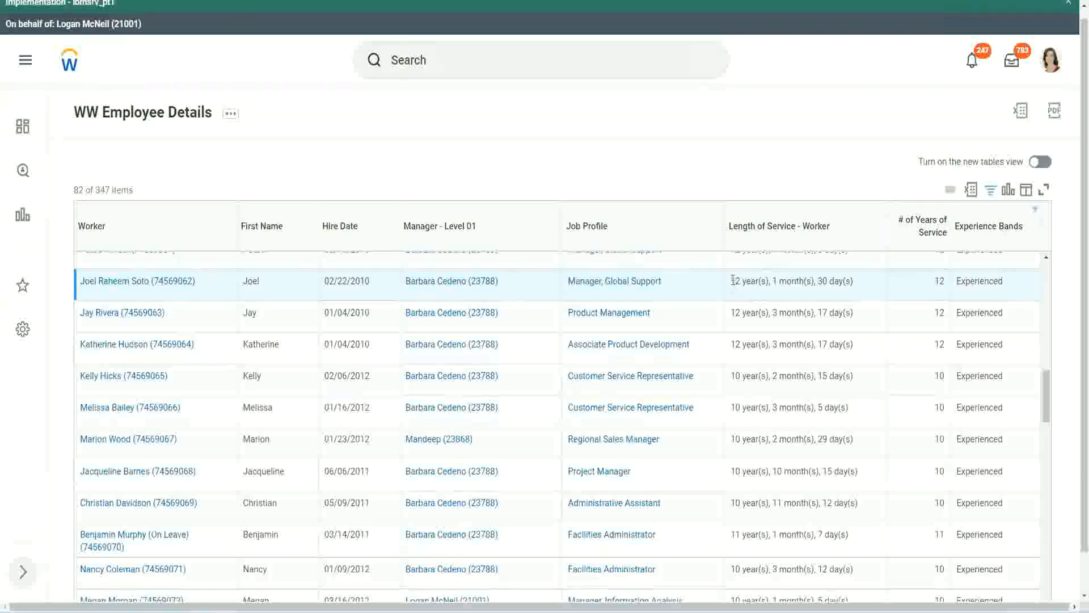
pyautogui.moveTo(730, 282); pyautogui.dragTo(835, 281)
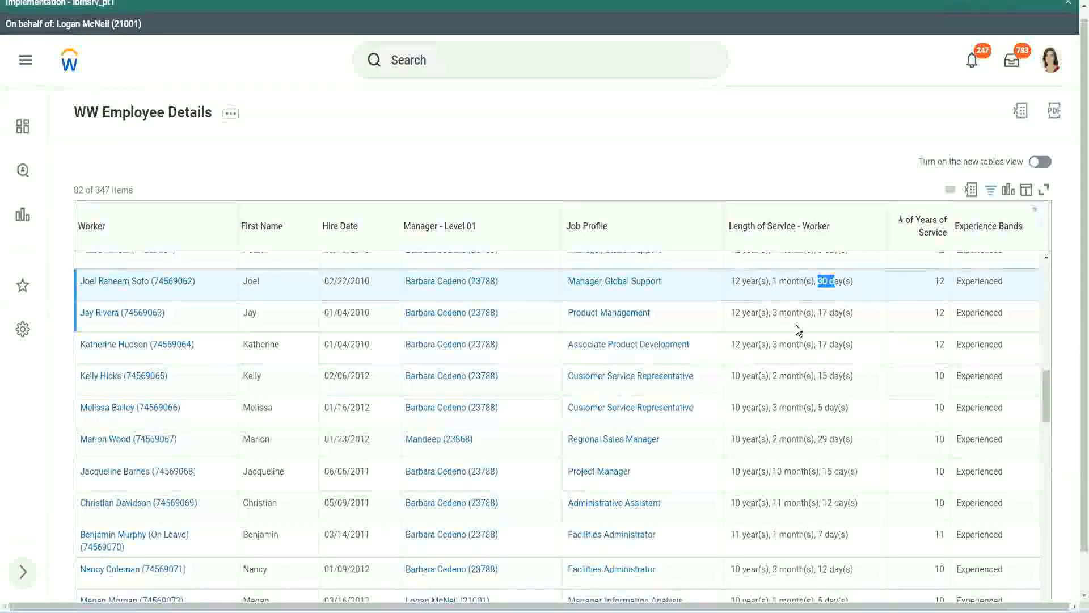
pyautogui.doubleClick(943, 281)
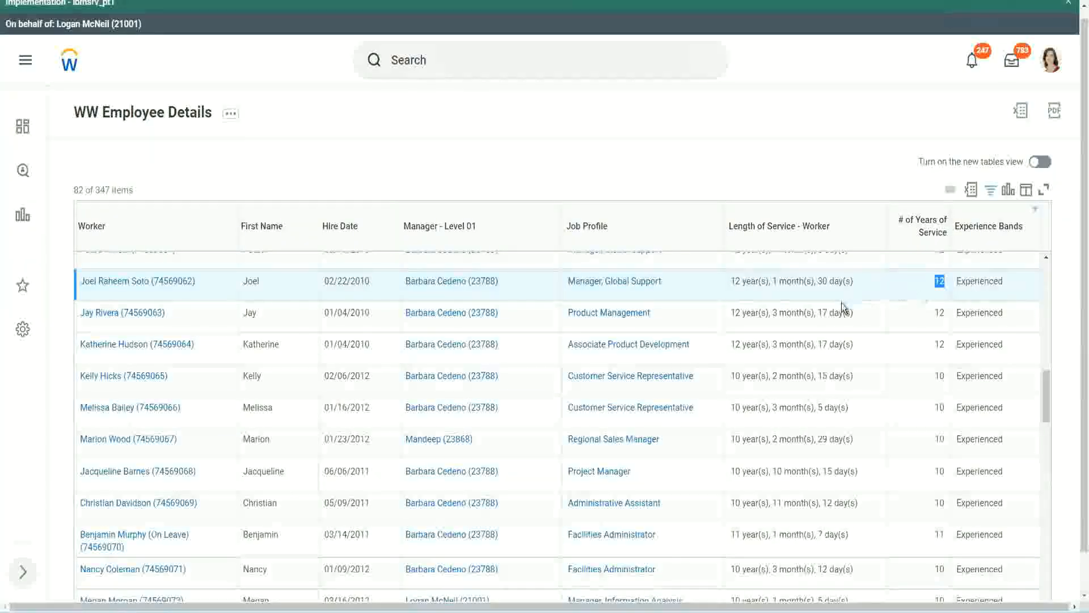
# - Compare the years, months and days of service with the number of years in the Administrative Assistant row
pyautogui.click(755, 504)
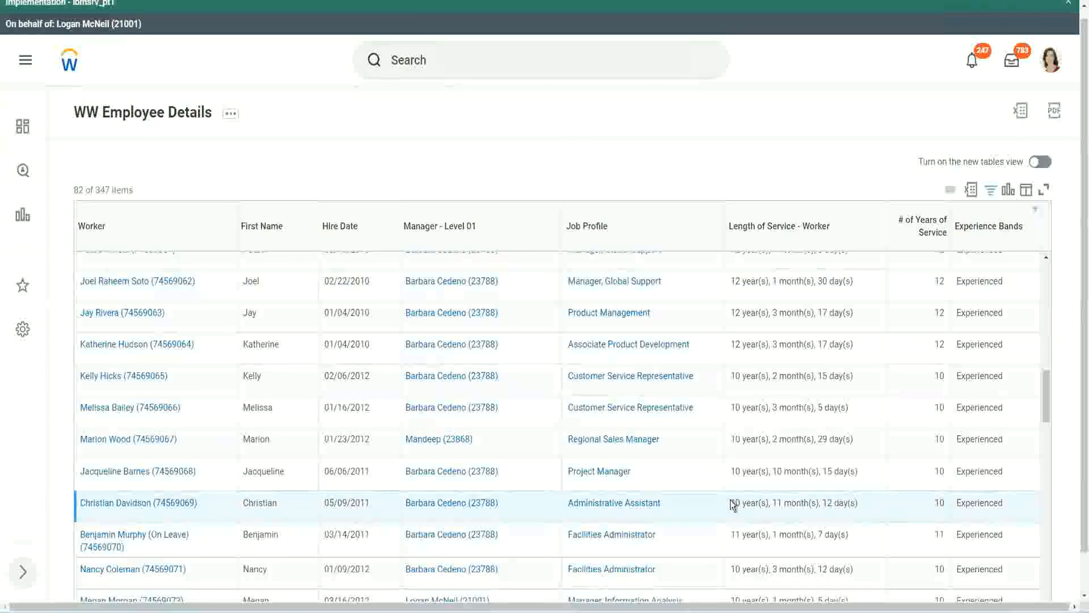
pyautogui.doubleClick(778, 502)
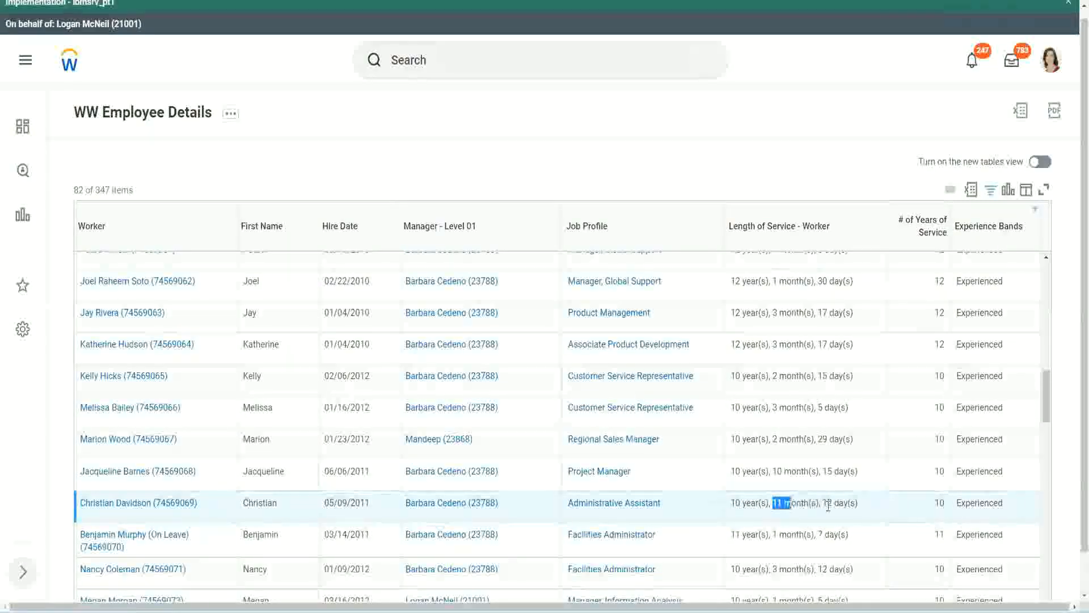
pyautogui.doubleClick(828, 502)
pyautogui.click(845, 502)
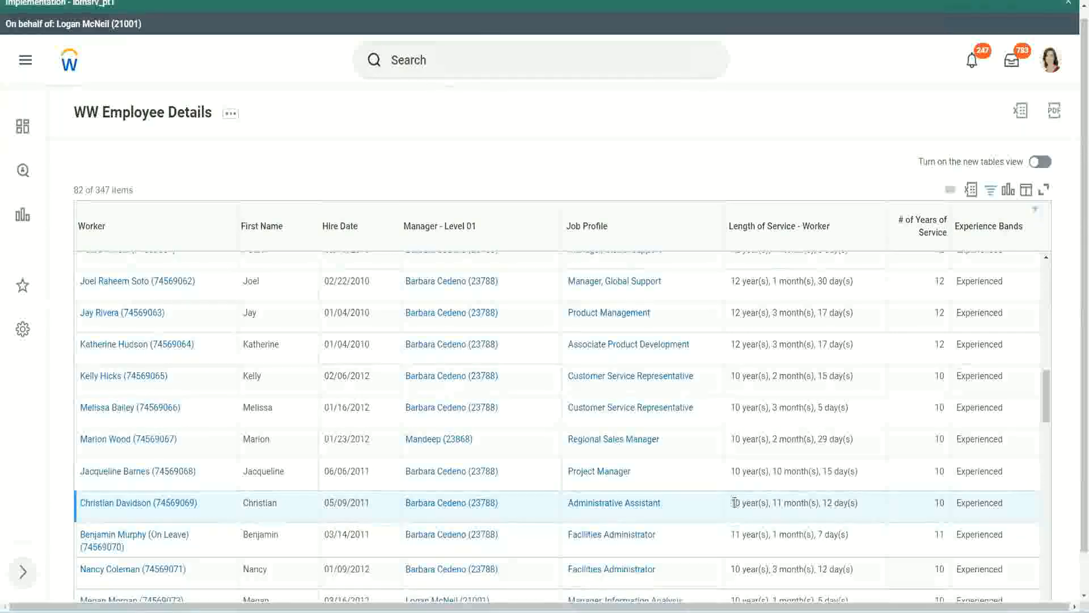
pyautogui.doubleClick(939, 502)
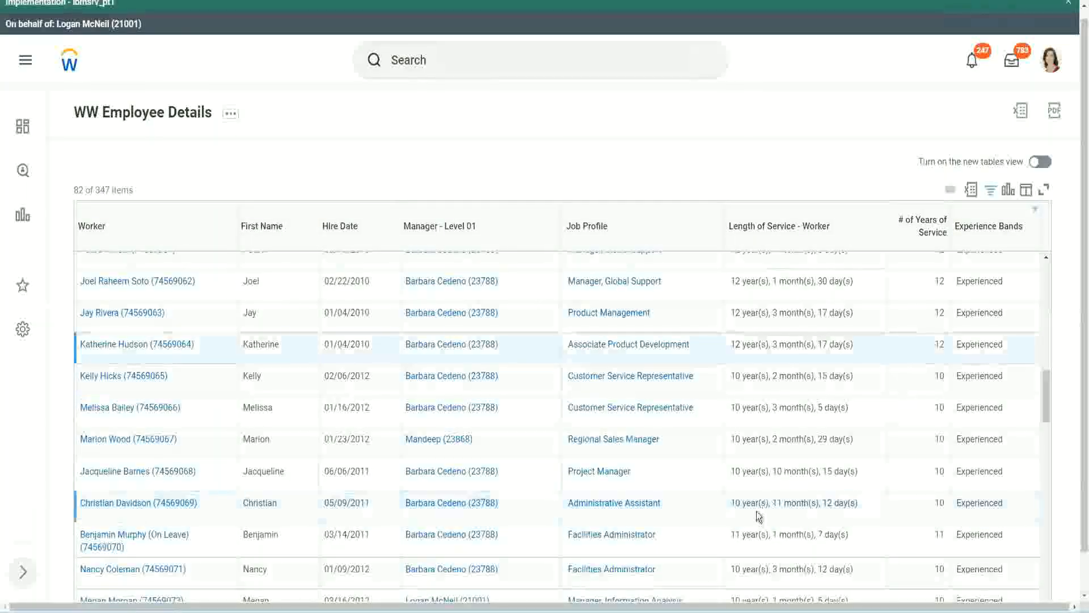
pyautogui.doubleClick(735, 503)
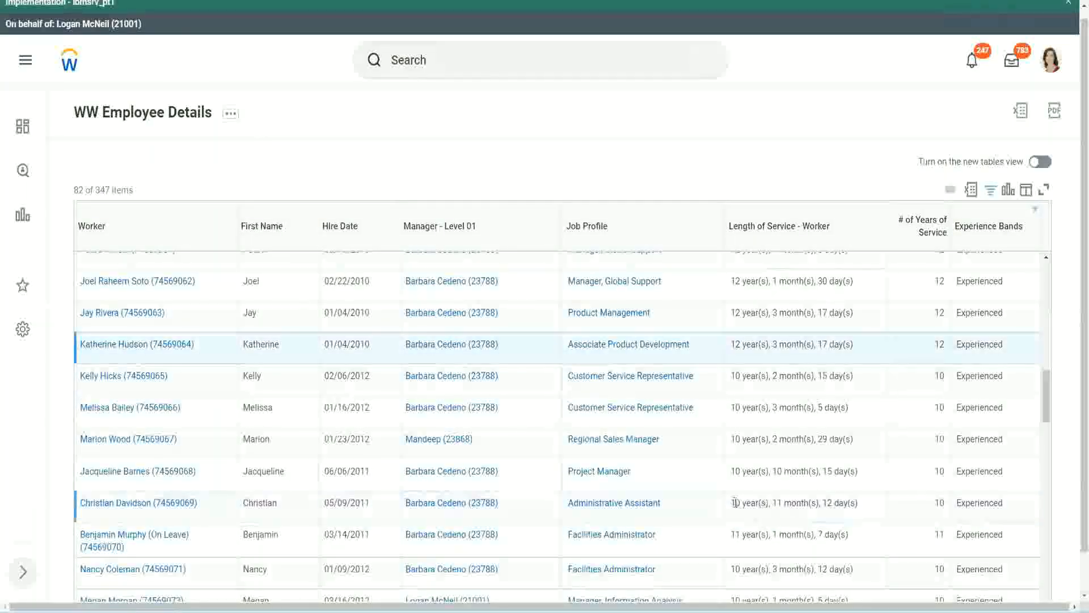
pyautogui.click(822, 499)
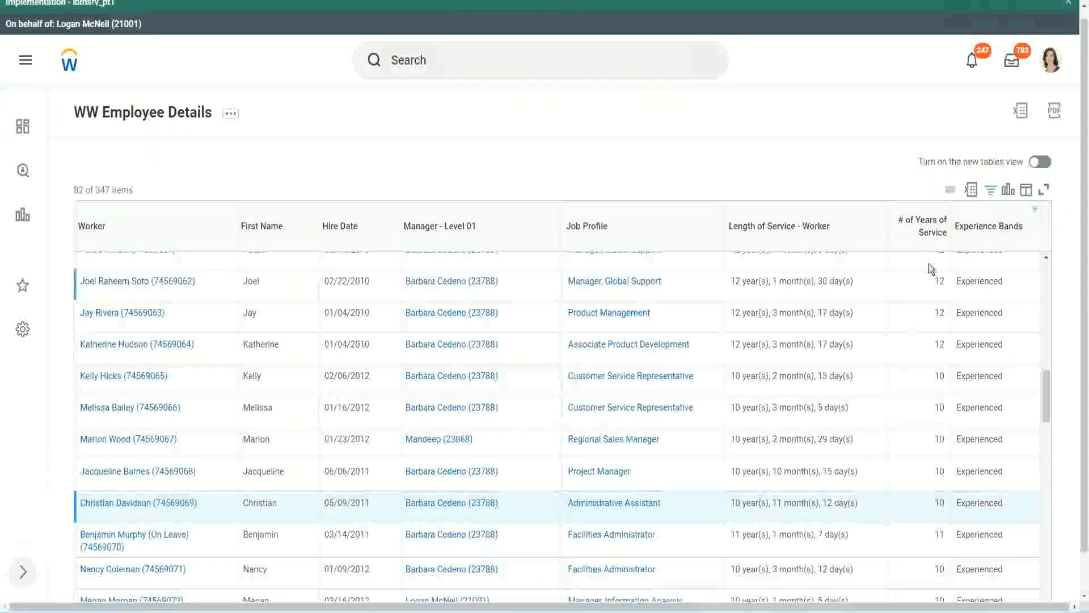
# - Recheck service length against years of service in the Global Support manager and Administrative Assistant rows, and examine the Project Manager row
pyautogui.click(717, 292)
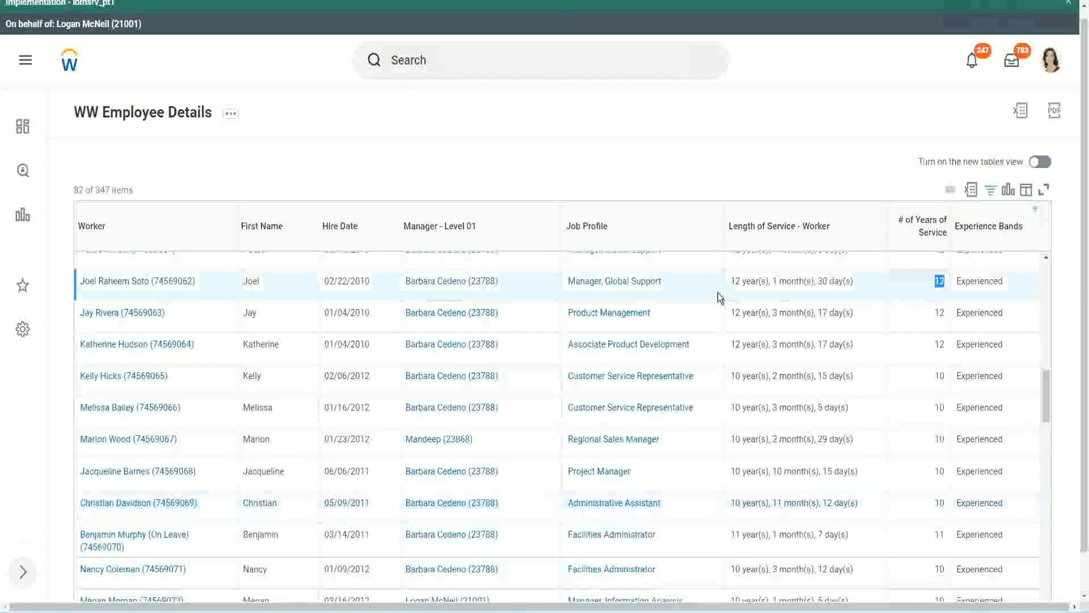
pyautogui.moveTo(732, 280); pyautogui.dragTo(866, 275)
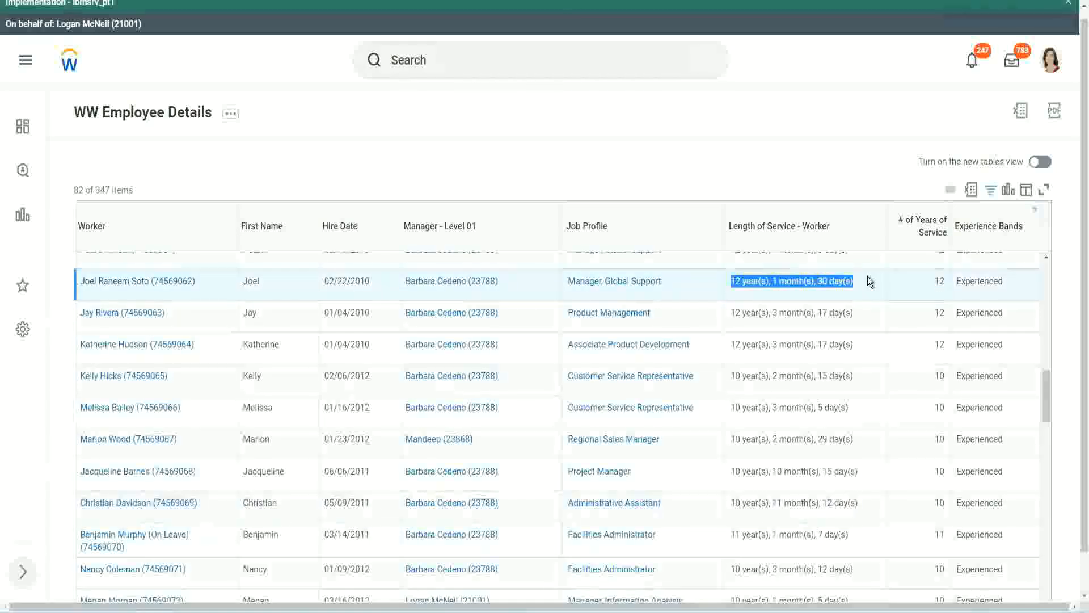
pyautogui.click(845, 502)
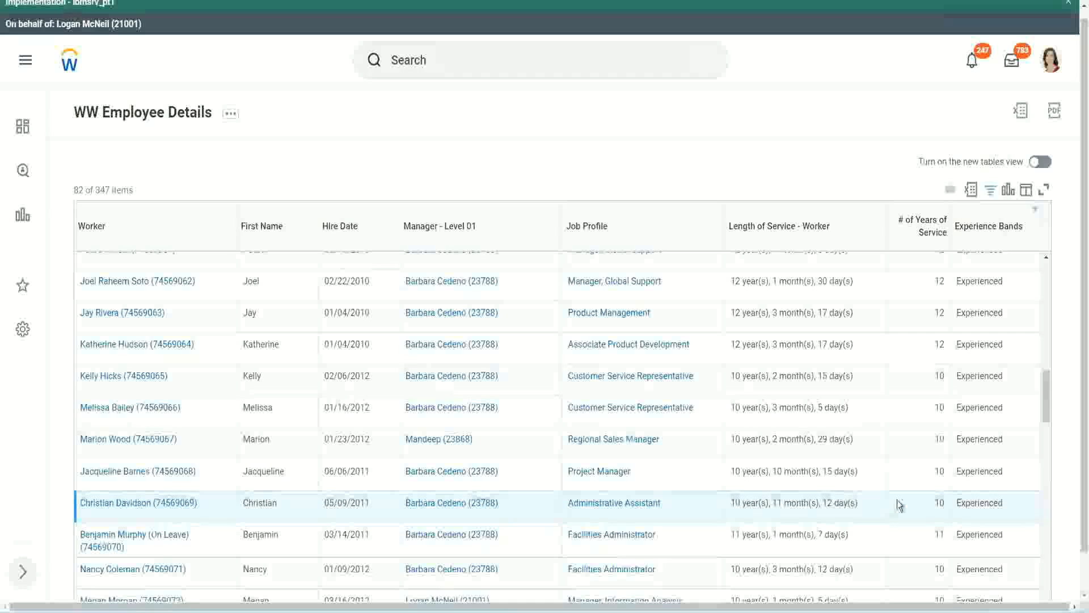
pyautogui.doubleClick(940, 502)
pyautogui.click(899, 506)
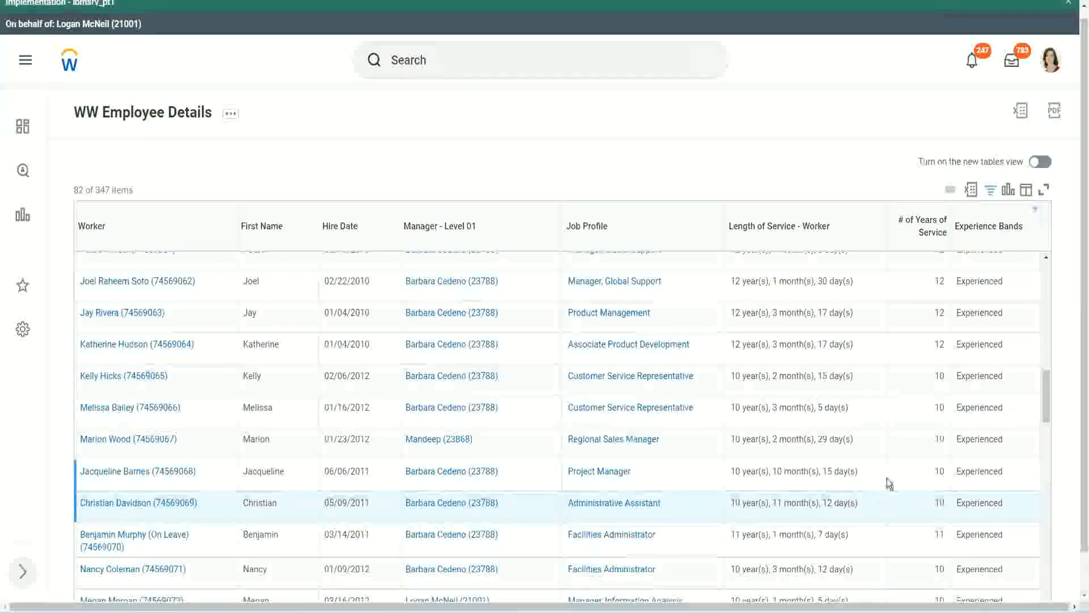
pyautogui.click(907, 472)
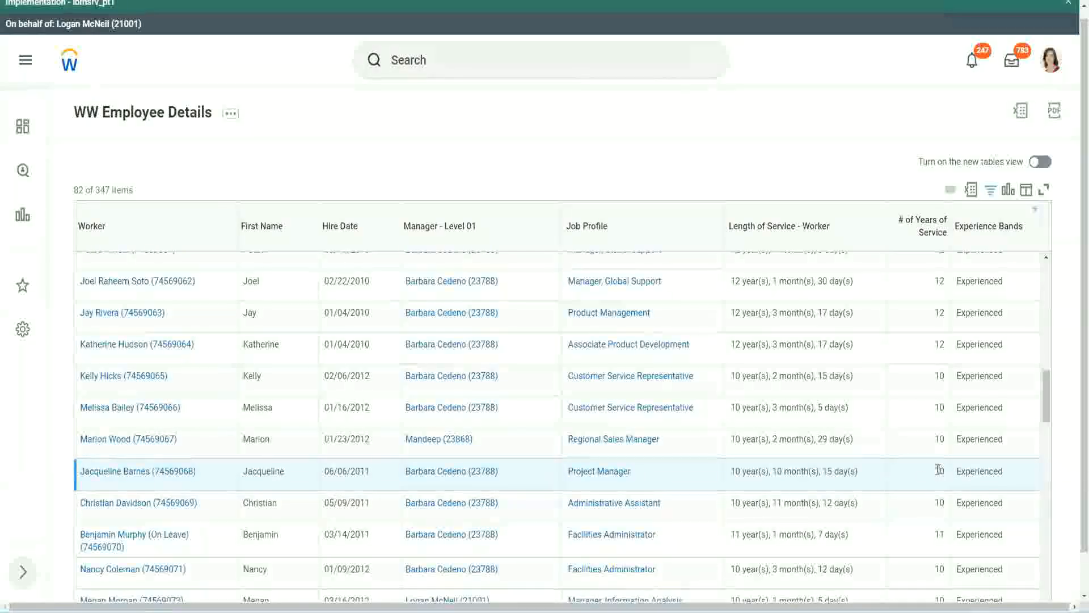
pyautogui.doubleClick(778, 471)
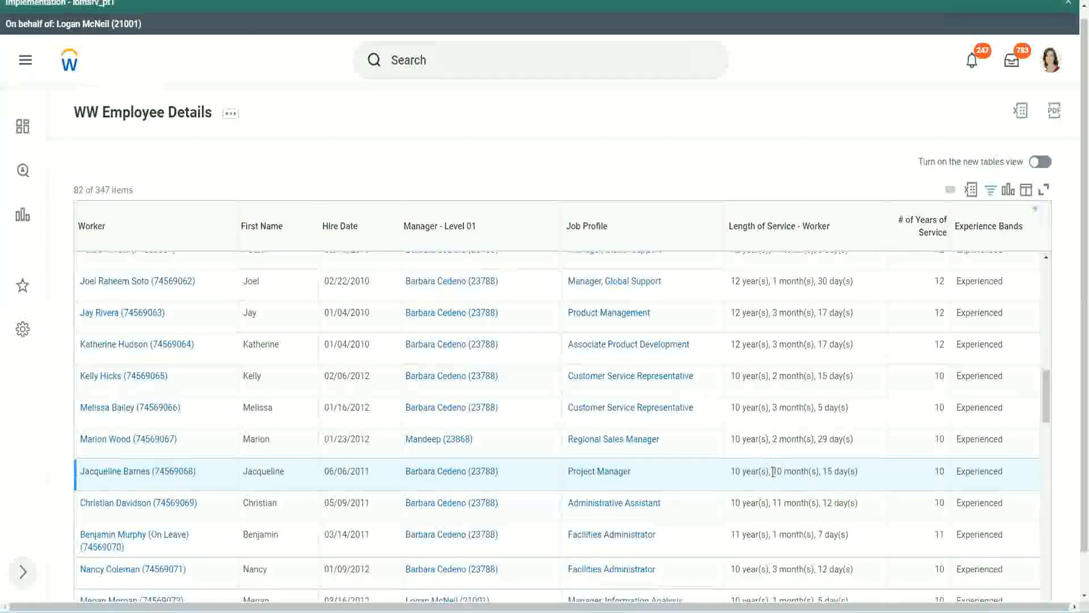
pyautogui.click(814, 471)
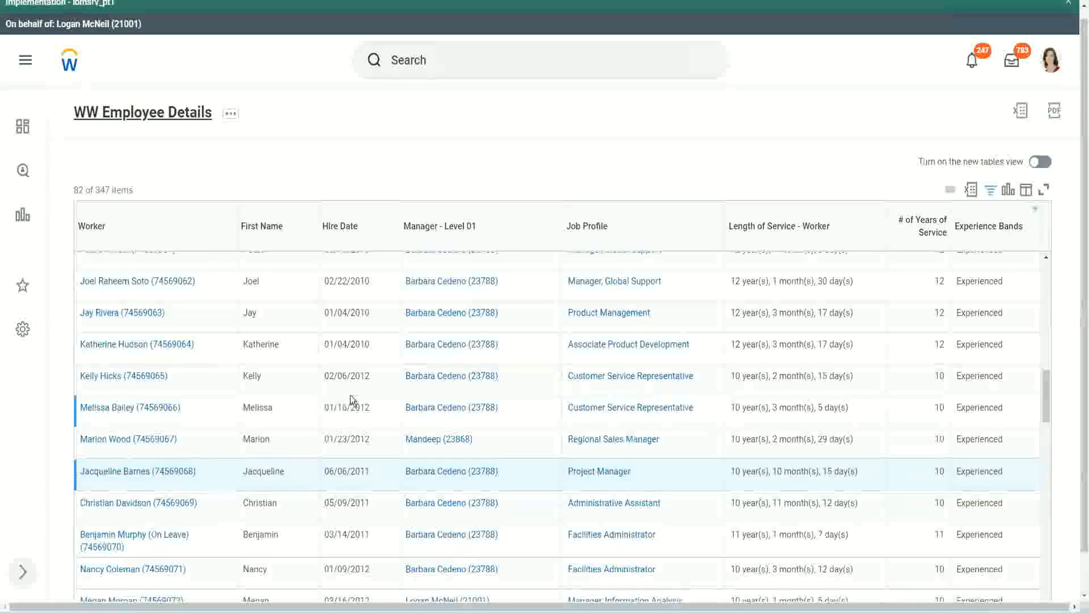
# - Open the calculated field CF-WW-Eval Exp-Derive Experience Bands from Years of Service in a new browser tab and dismiss the implementation banner
pyautogui.scroll(-4, 350, 395)
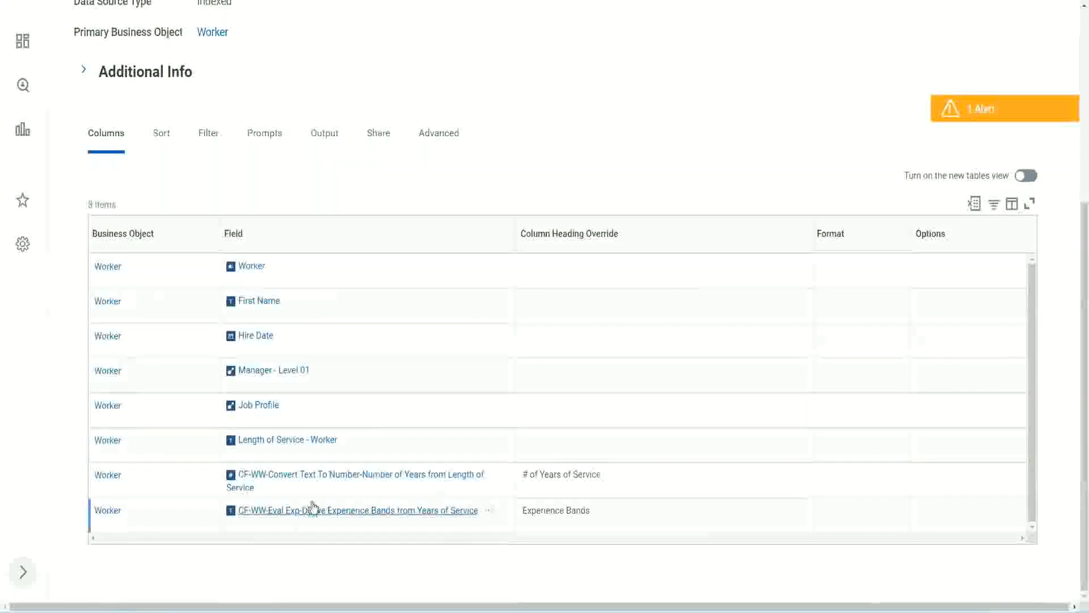
pyautogui.rightClick(296, 516)
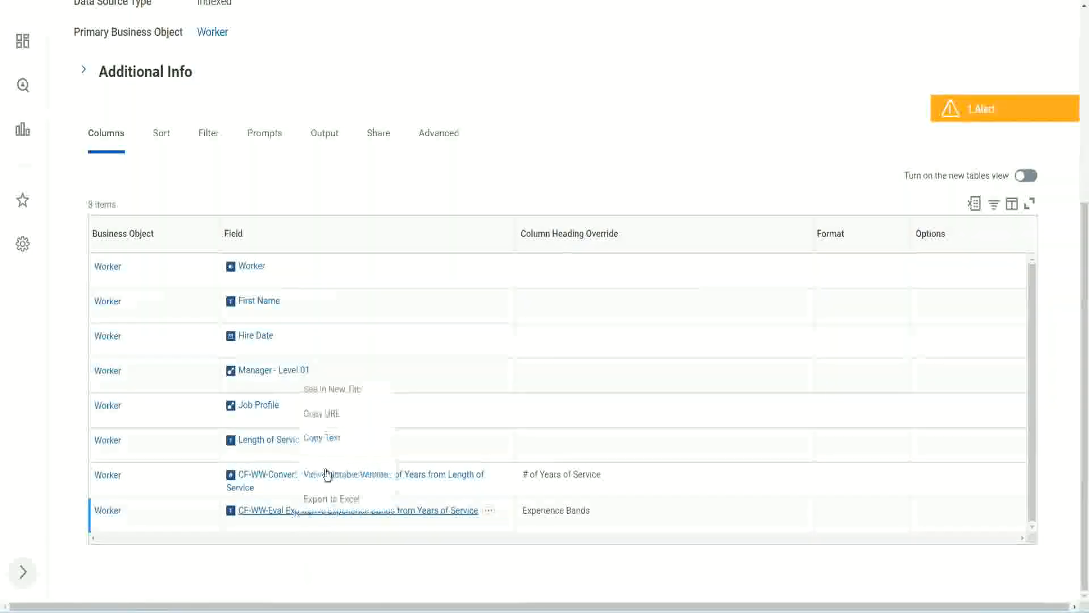
pyautogui.click(346, 390)
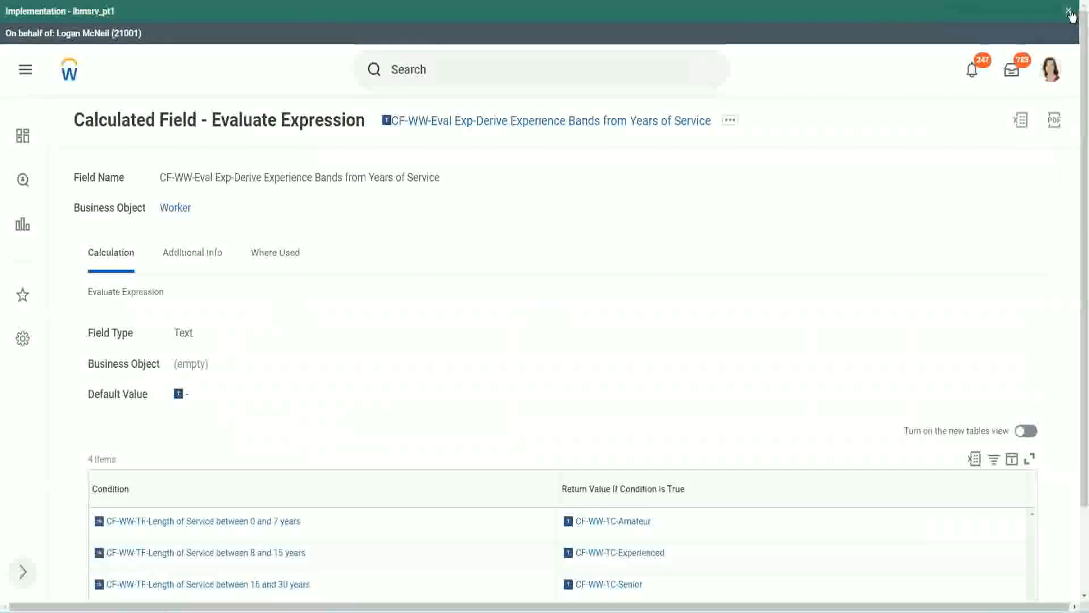
pyautogui.click(1069, 11)
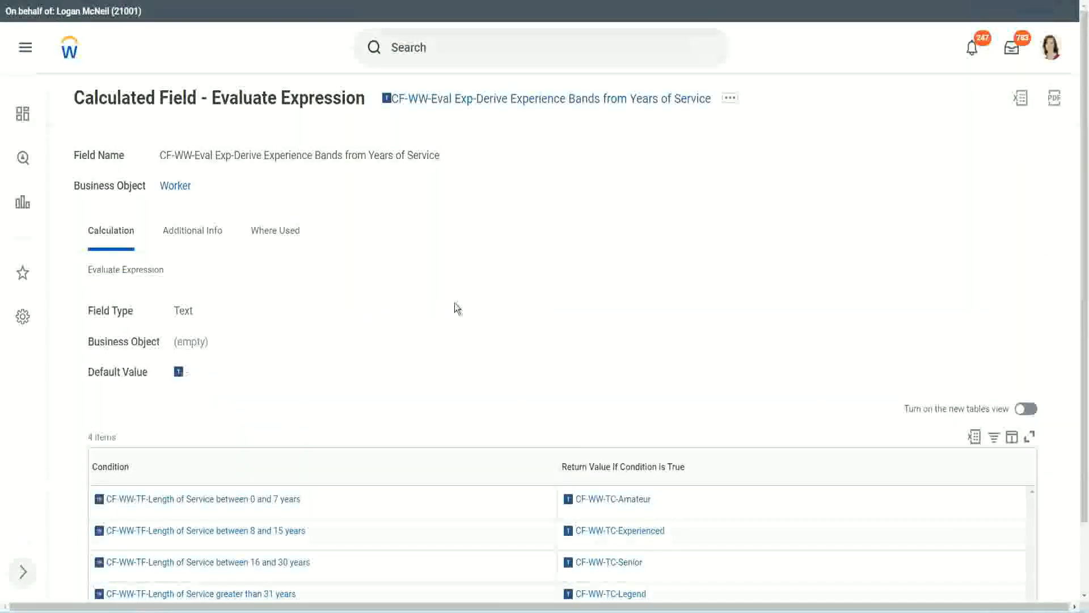
# - Review the experience band conditions and copy the calculated field's name as text
pyautogui.scroll(-1, 436, 326)
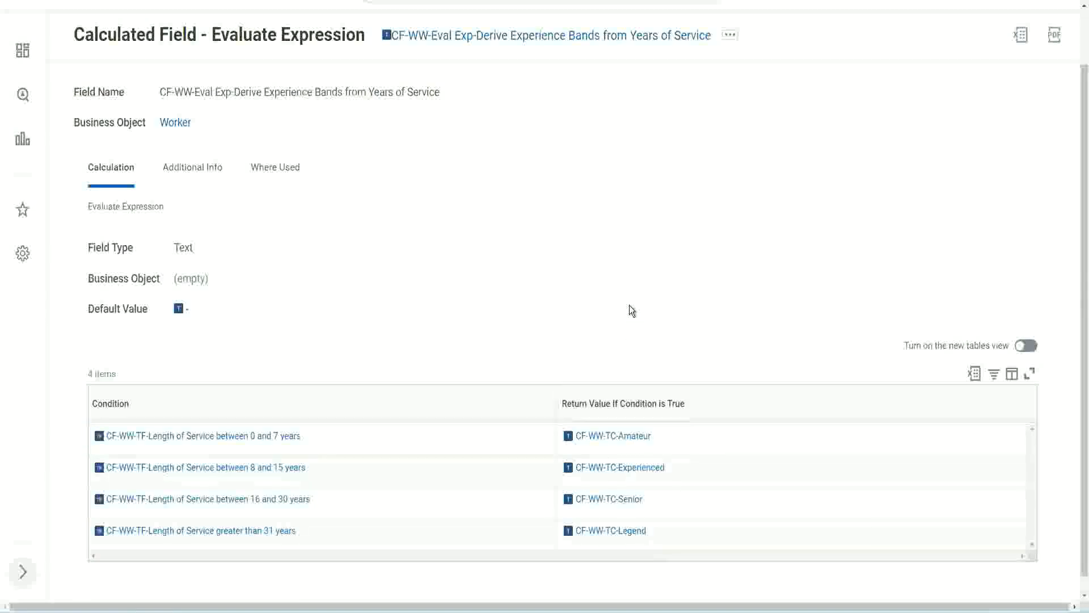
pyautogui.click(493, 401)
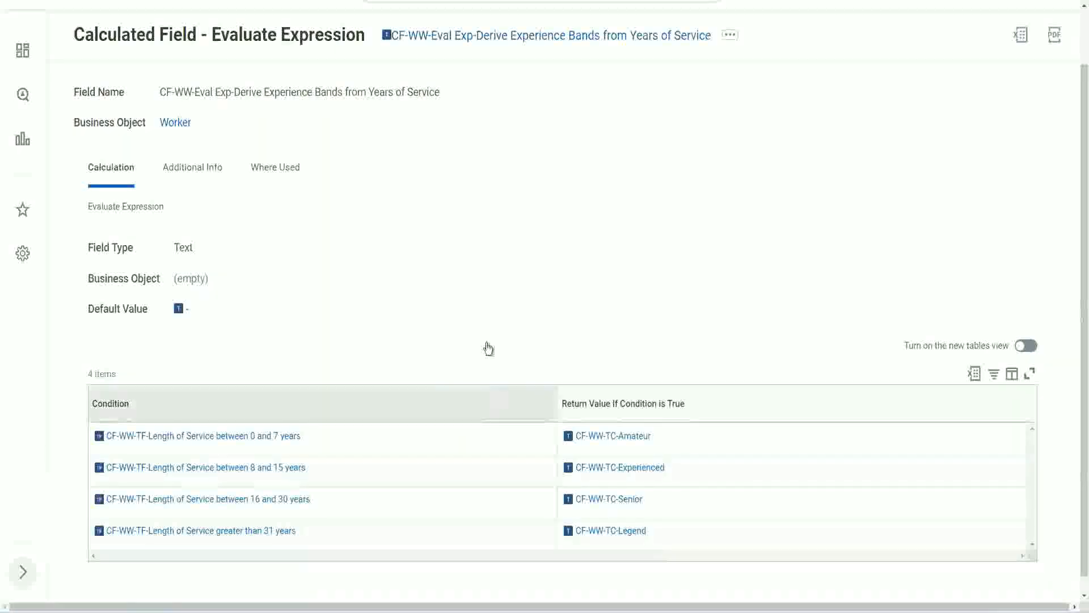
pyautogui.click(487, 261)
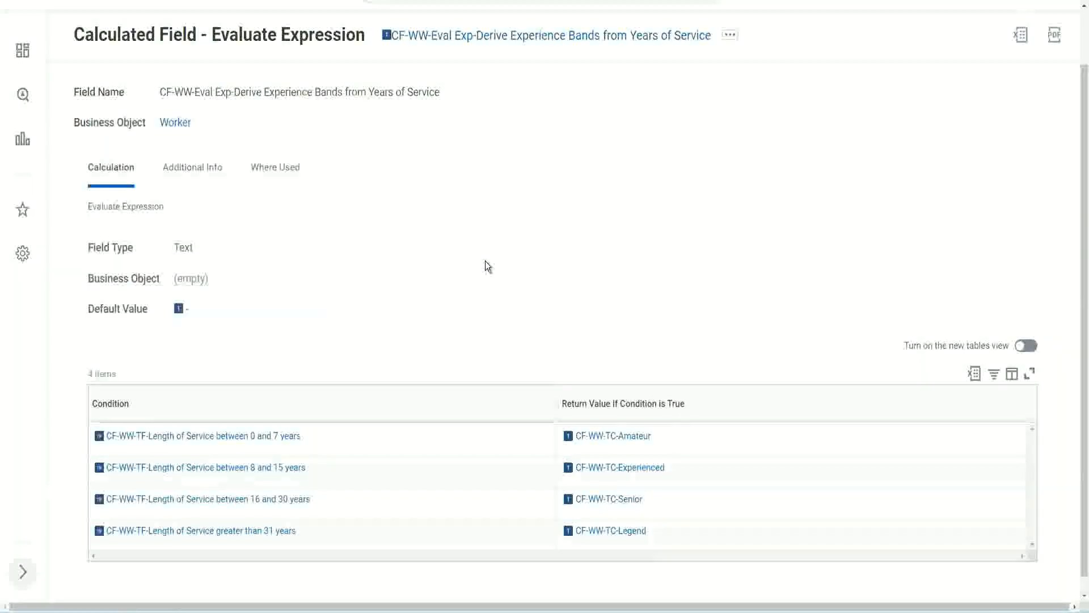
pyautogui.rightClick(480, 41)
pyautogui.click(505, 100)
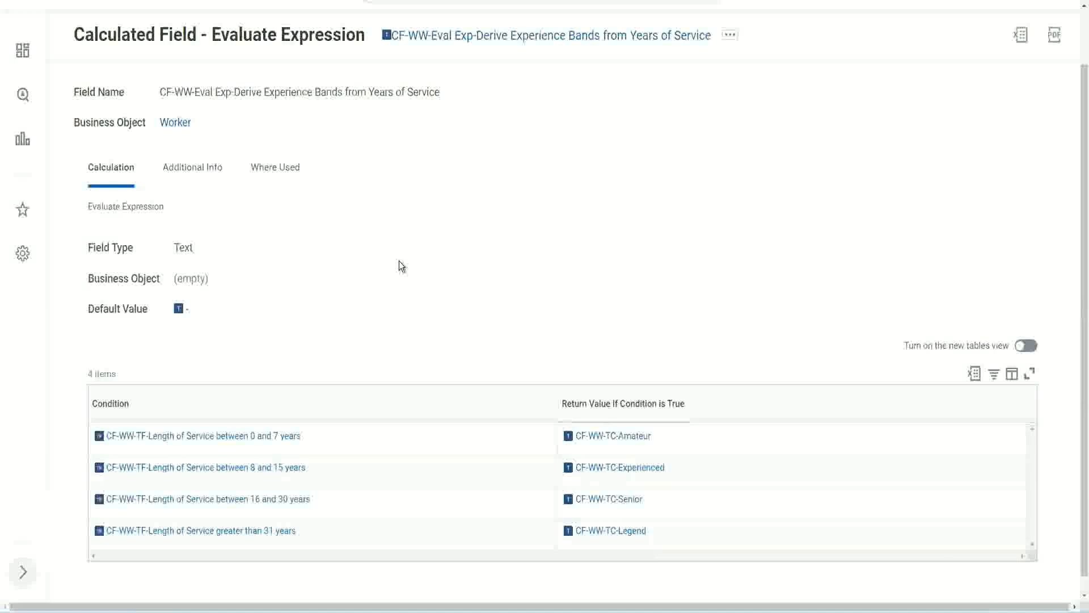
# - Return to the WW Employee Details report definition, search for "create cal field" and open the Create Calculated Field task
pyautogui.scroll(1, 423, 225)
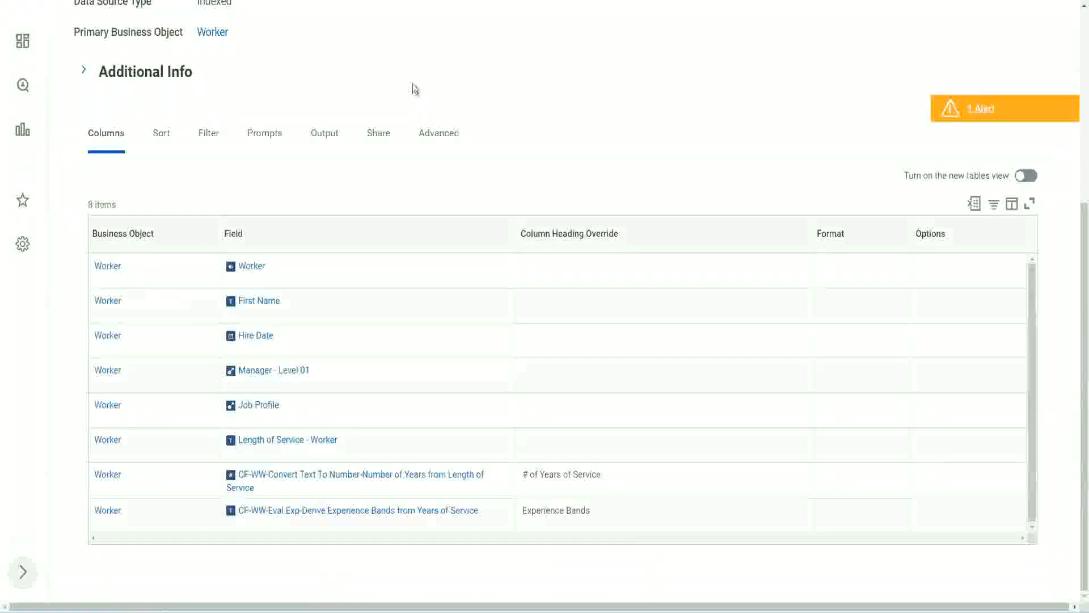
pyautogui.scroll(5, 413, 86)
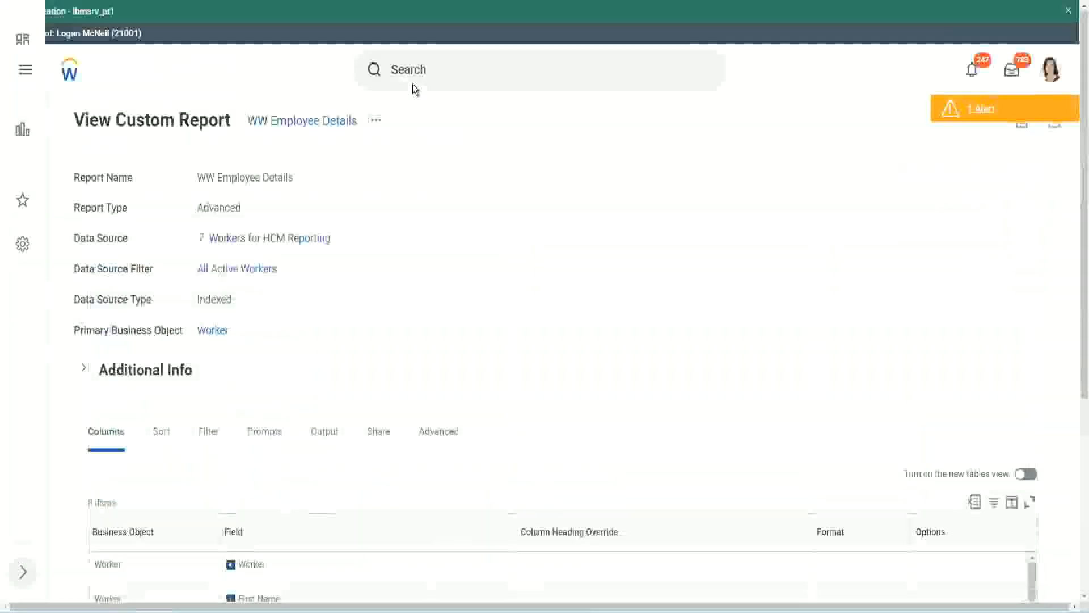
pyautogui.click(442, 68)
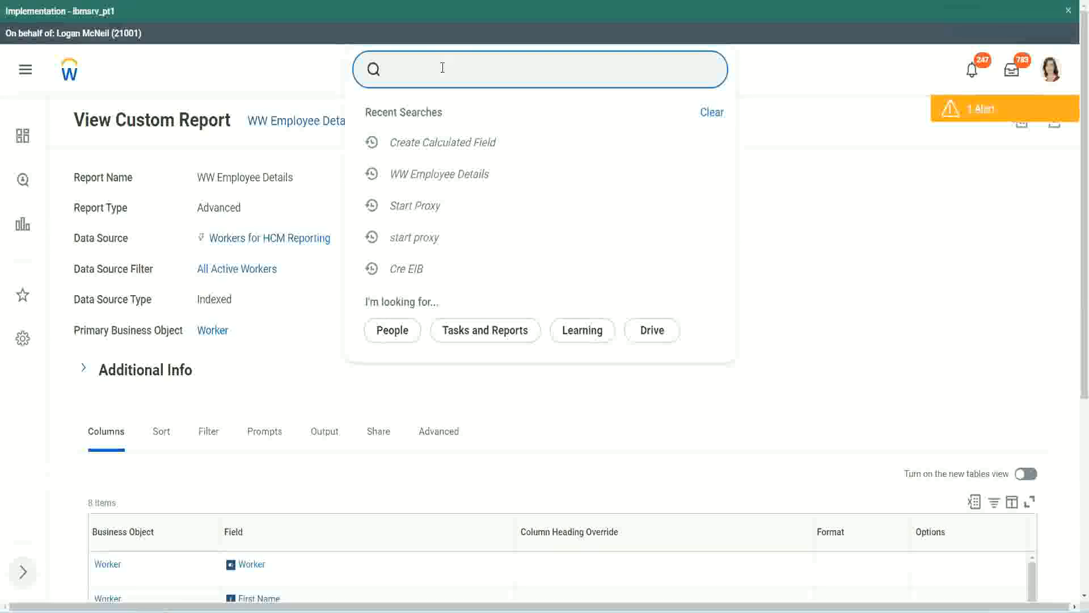
pyautogui.write('create cal field')
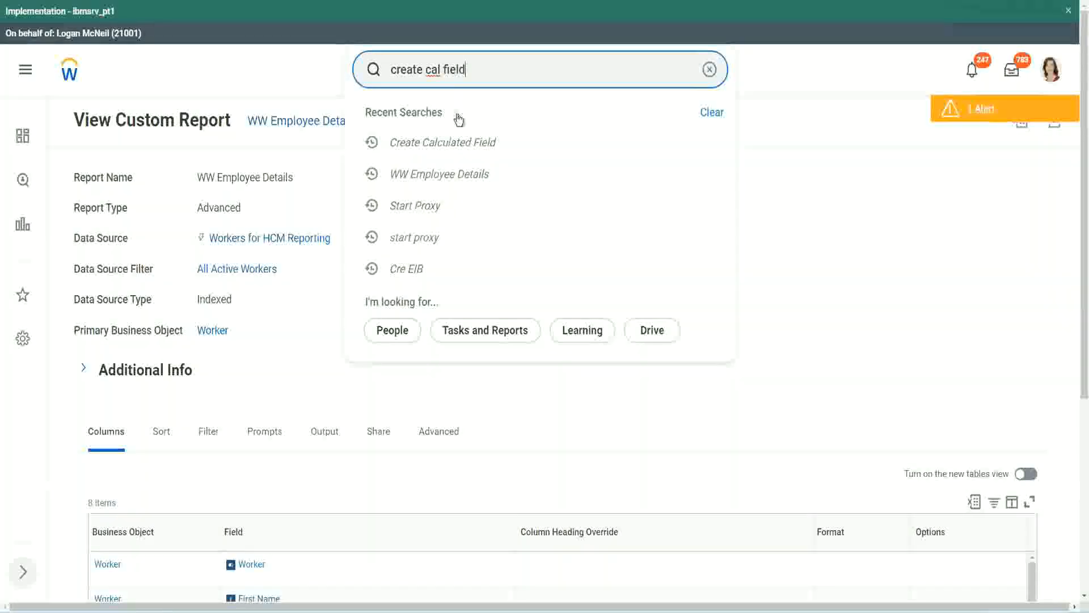
pyautogui.click(455, 117)
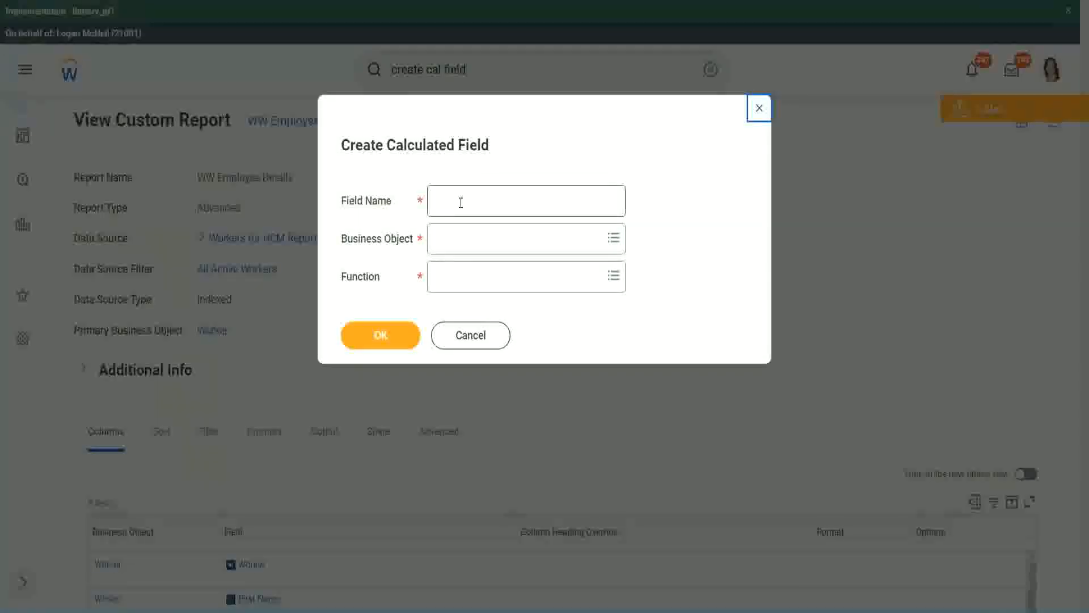
# - Paste the copied name CF-WW-Eval Exp-Derive Experience Bands from Years of Service as the new calculated field's name
pyautogui.click(460, 203)
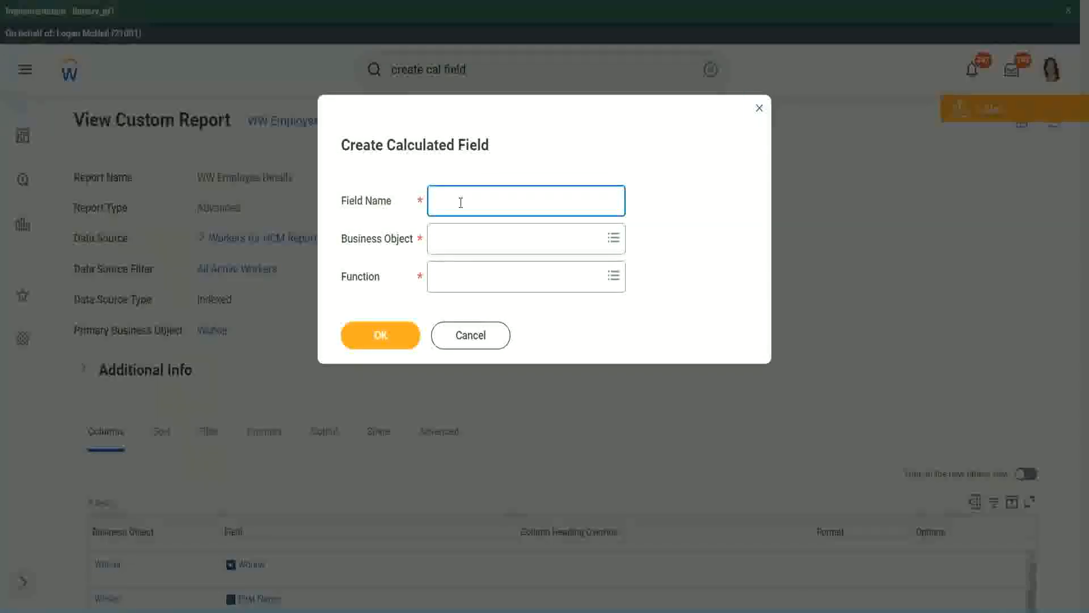
pyautogui.hotkey('ctrl', 'v')
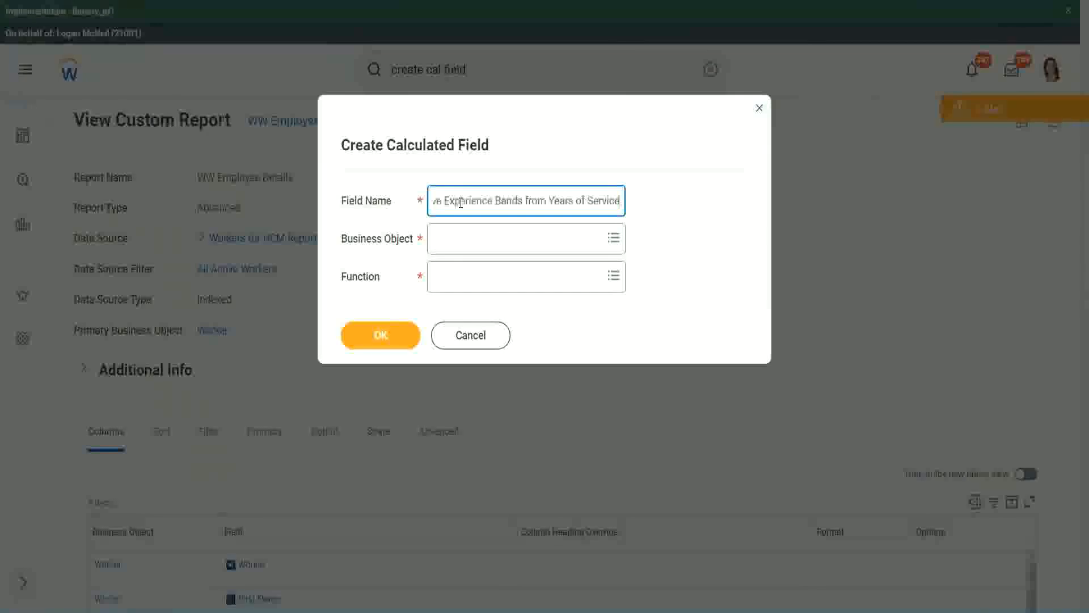
pyautogui.moveTo(493, 200); pyautogui.dragTo(397, 185)
pyautogui.click(492, 201)
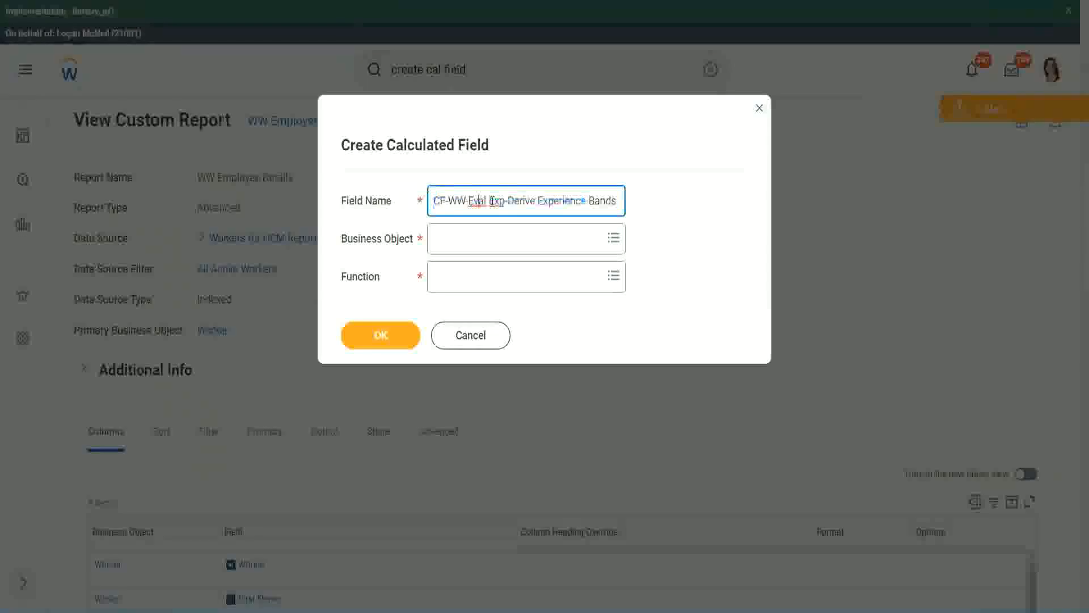
# - Insert "Bands" after "Eval Exp" in the field name so it starts with CF-WW-Eval Exp Bands-Derive Experience
pyautogui.doubleClick(495, 201)
pyautogui.press('Right')
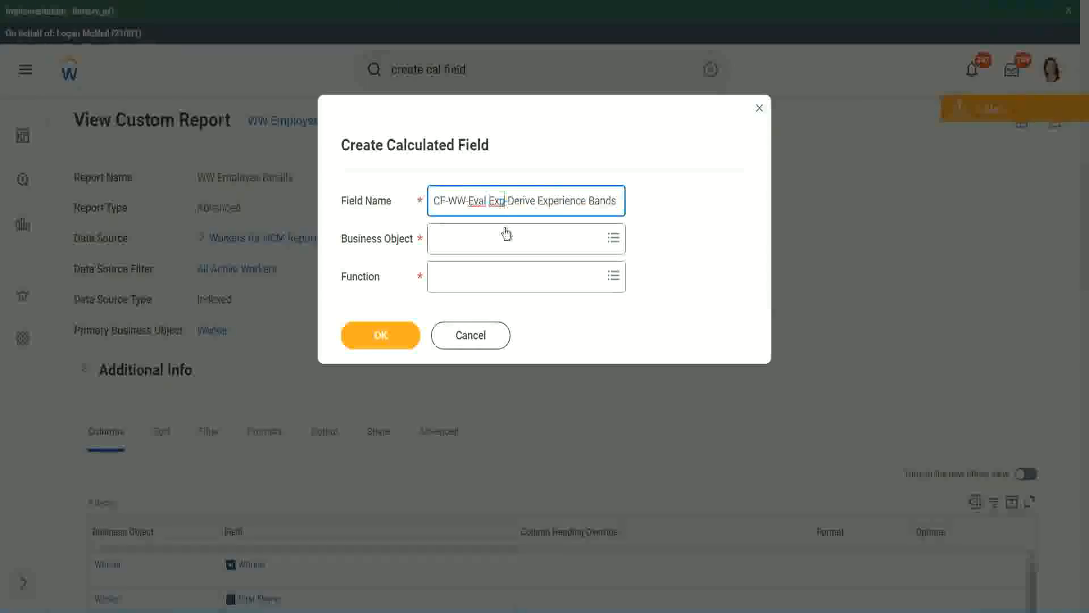
pyautogui.write('bands')
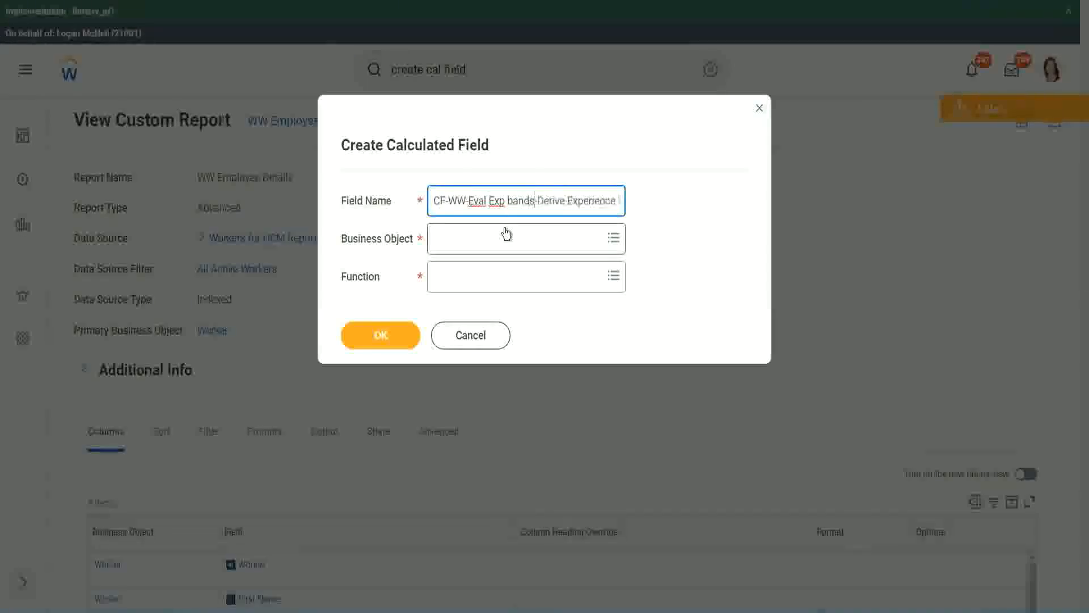
pyautogui.press('Left')
pyautogui.press('Left')
pyautogui.press('Left')
pyautogui.press('Left')
pyautogui.hotkey('shift', 'Left')
pyautogui.write('B')
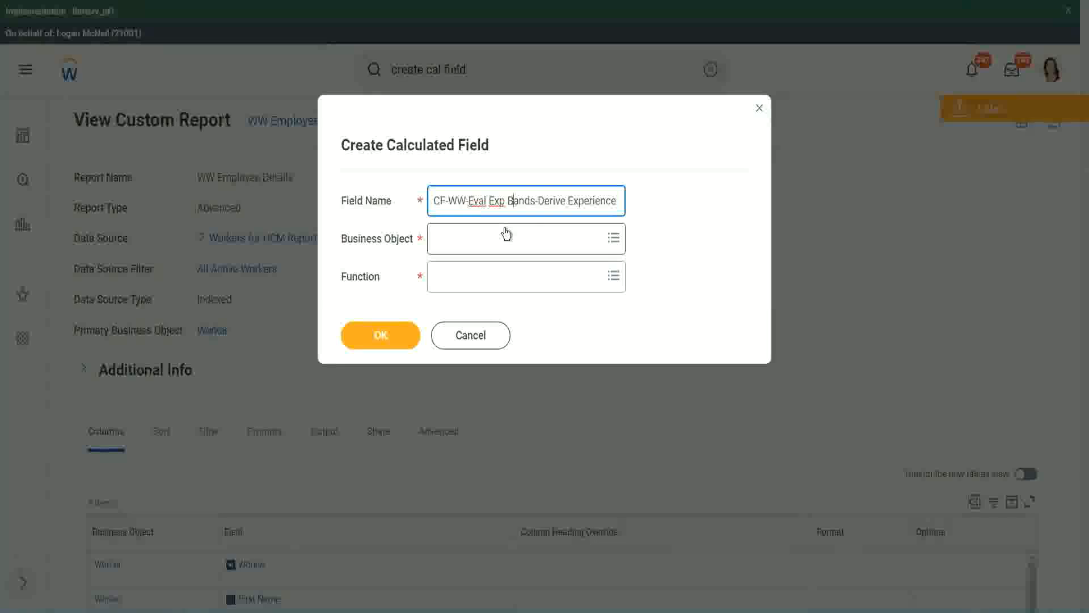
# - Replace "Derive" with "Determine" in the field name, keeping the ending "Experience Bands from Years of Service"
pyautogui.press('Right')
pyautogui.press('Right')
pyautogui.press('Right')
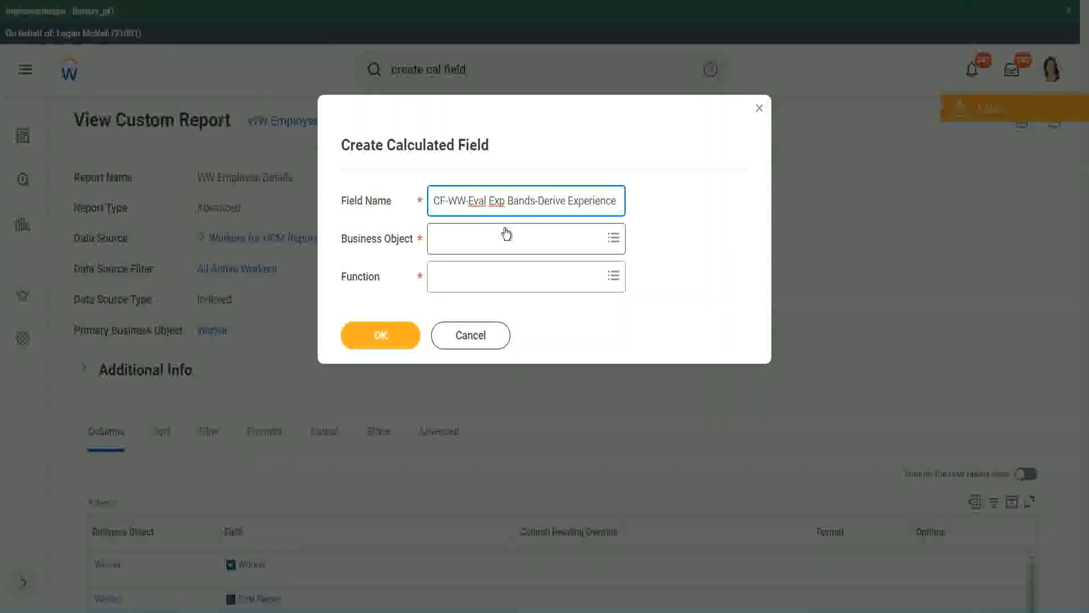
pyautogui.press('Right')
pyautogui.write('Band')
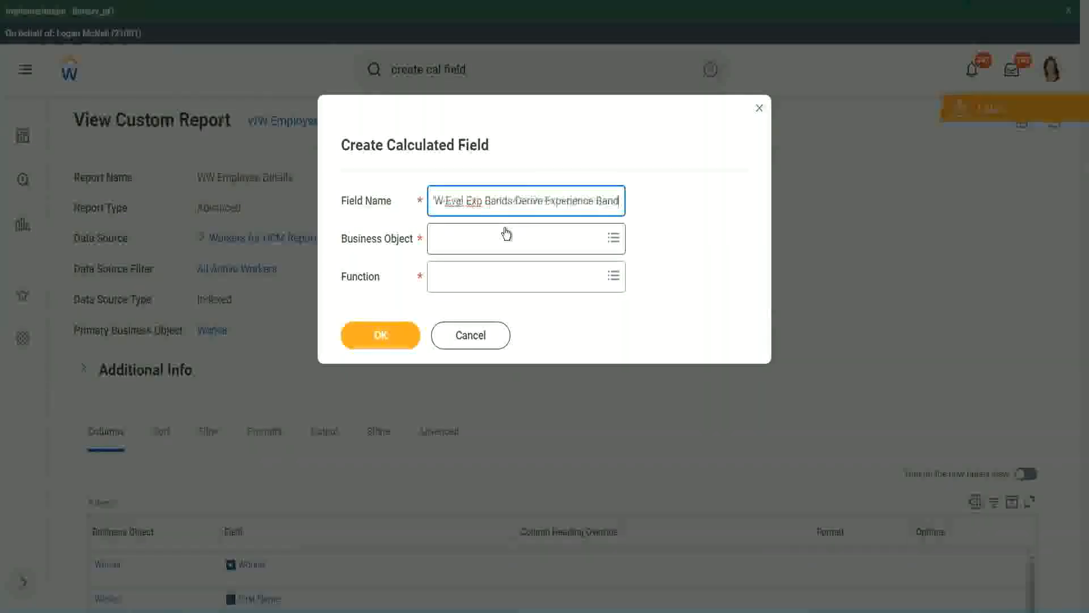
pyautogui.write('s from Years of')
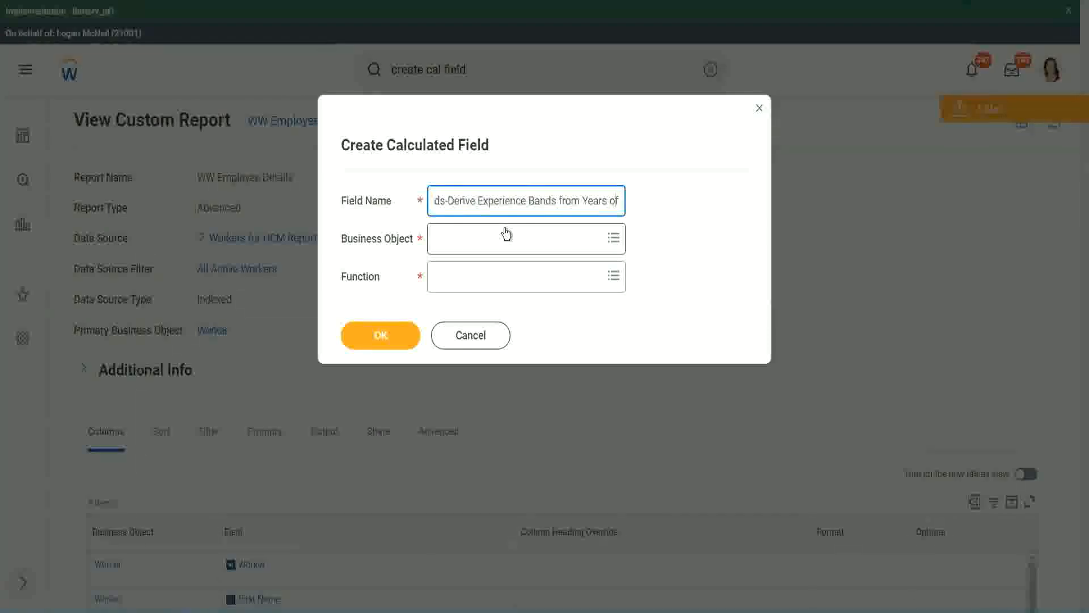
pyautogui.press('Left')
pyautogui.press('Left')
pyautogui.press('Left')
pyautogui.press('Left')
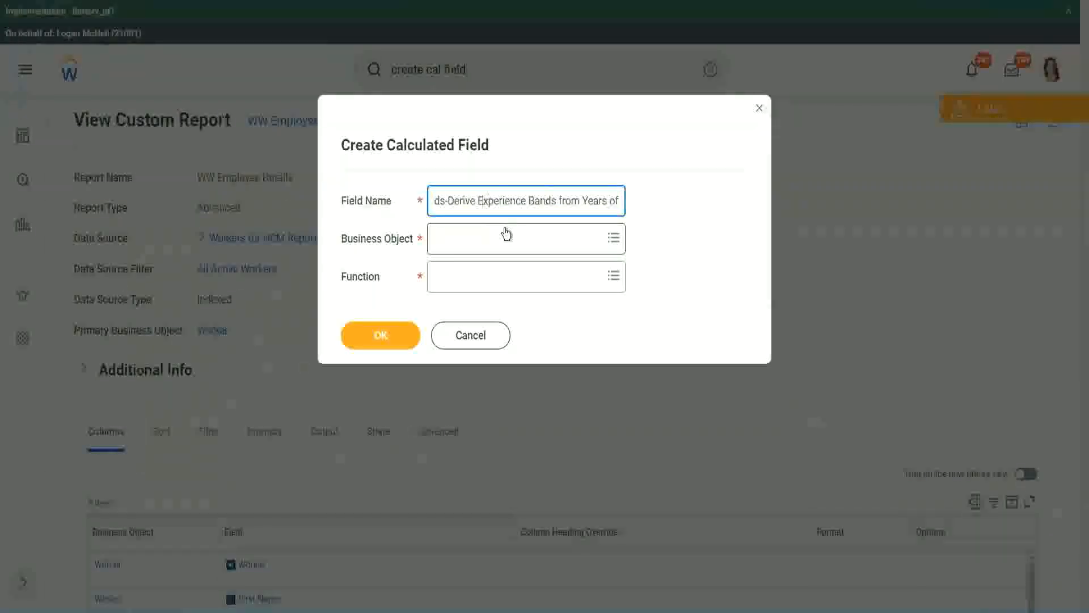
pyautogui.hotkey('shift', 'Left')
pyautogui.hotkey('shift', 'Left')
pyautogui.hotkey('shift', 'Left')
pyautogui.hotkey('shift', 'Left')
pyautogui.hotkey('shift', 'Left')
pyautogui.hotkey('shift', 'Left')
pyautogui.write('Determine')
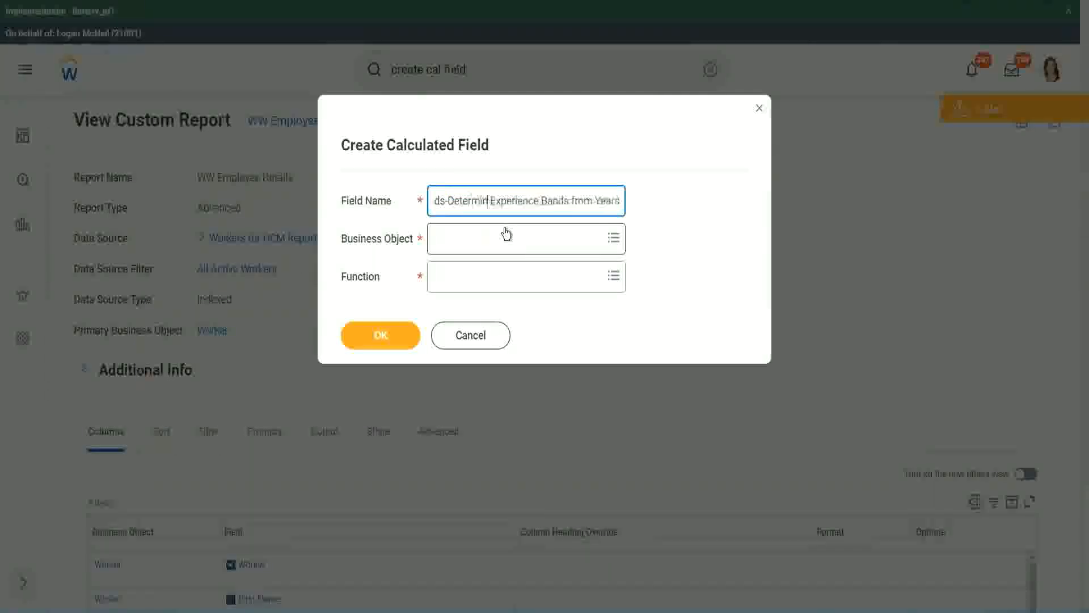
pyautogui.press('Right')
pyautogui.press('Right')
pyautogui.press('Right')
pyautogui.press('Right')
pyautogui.press('Right')
pyautogui.press('Right')
pyautogui.press('Right')
pyautogui.press('Right')
pyautogui.press('Right')
pyautogui.press('Right')
pyautogui.press('Right')
pyautogui.press('Right')
pyautogui.press('Right')
pyautogui.press('Right')
pyautogui.press('Right')
pyautogui.press('Right')
pyautogui.press('Right')
pyautogui.press('Right')
pyautogui.press('Right')
pyautogui.press('Right')
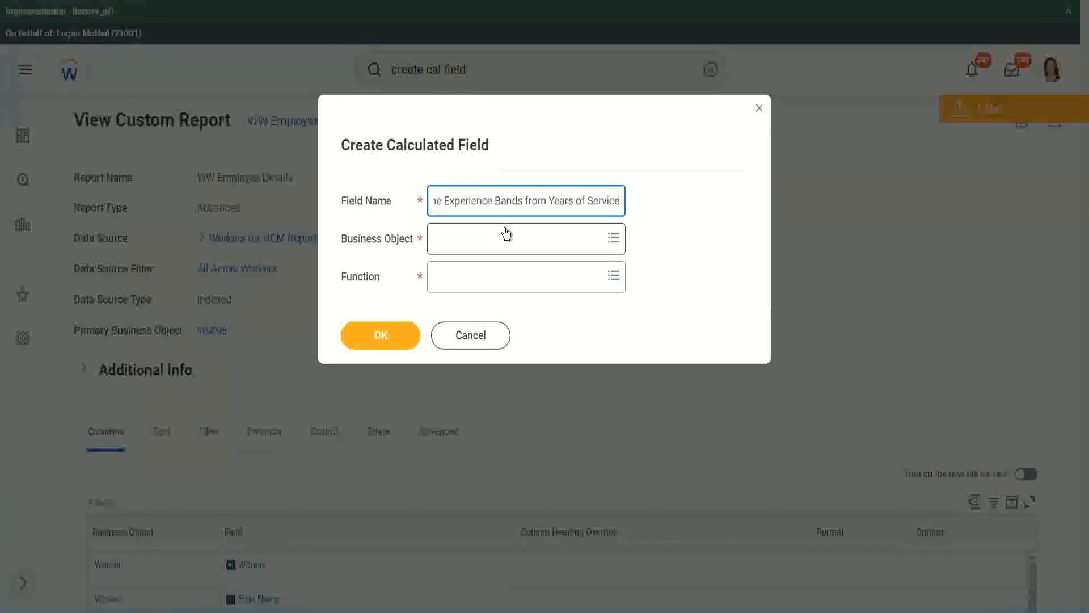
# - Search the business objects for "worker" and set the calculated field's business object to Worker
pyautogui.click(484, 239)
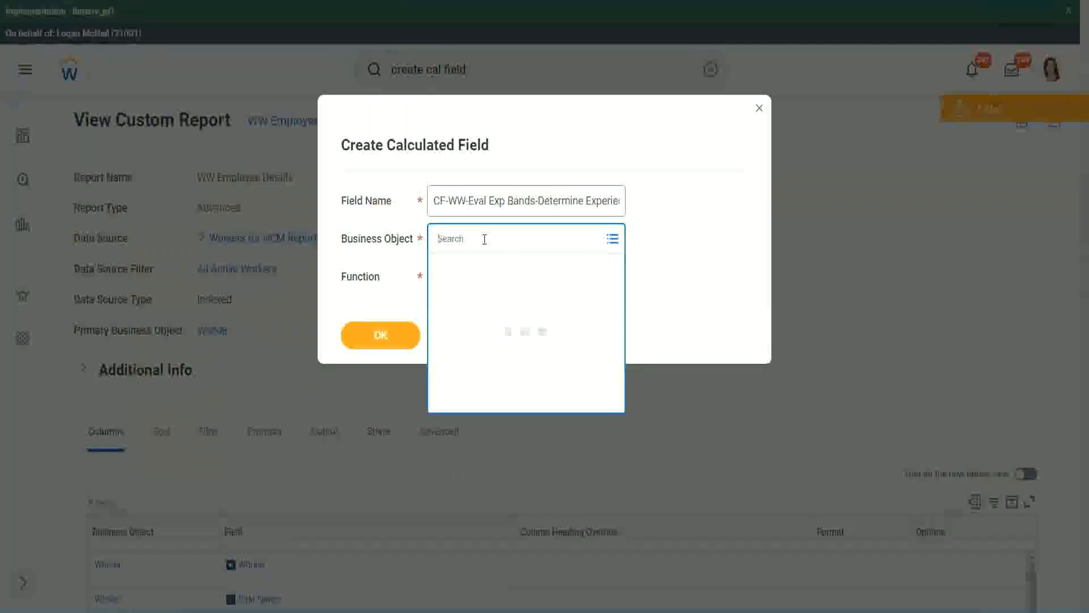
pyautogui.write('work')
pyautogui.press('Return')
pyautogui.write('er')
pyautogui.press('Return')
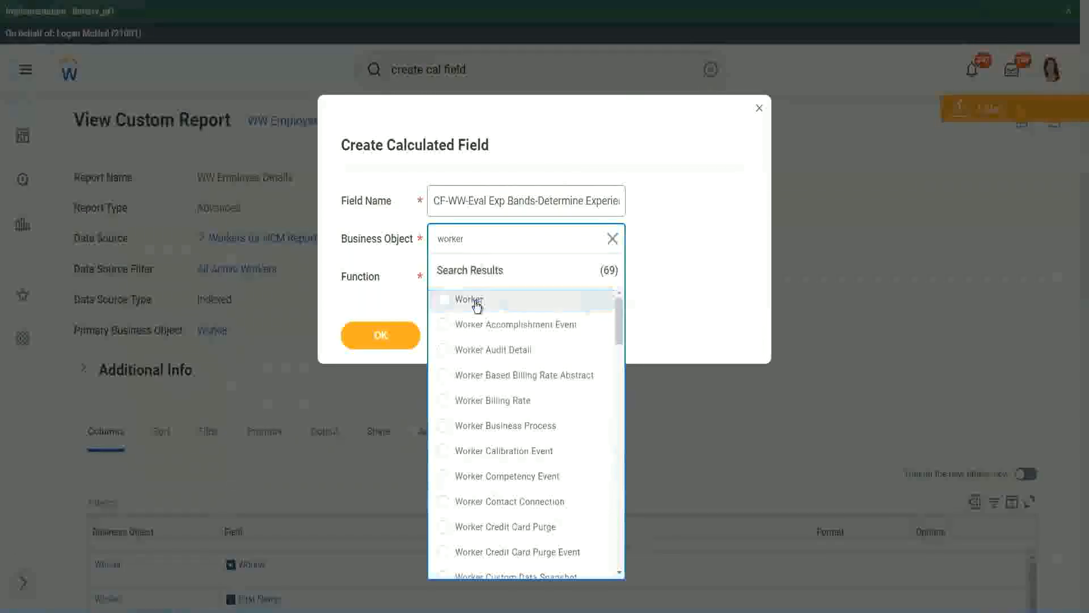
pyautogui.click(471, 300)
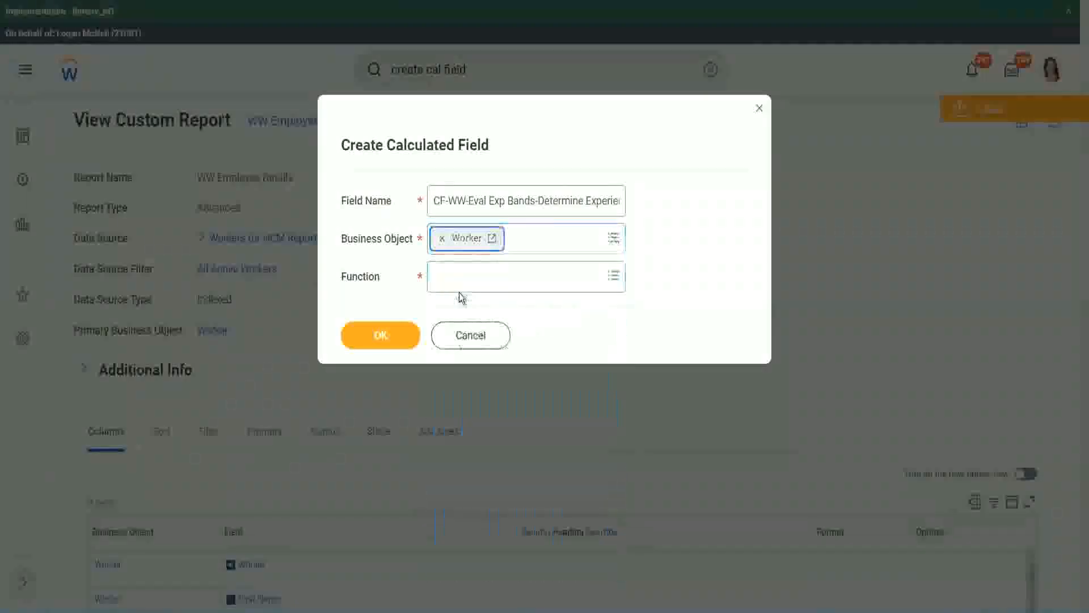
# - Search the functions for "eval exp" and set the calculated field's function to Evaluate Expression Band
pyautogui.click(461, 275)
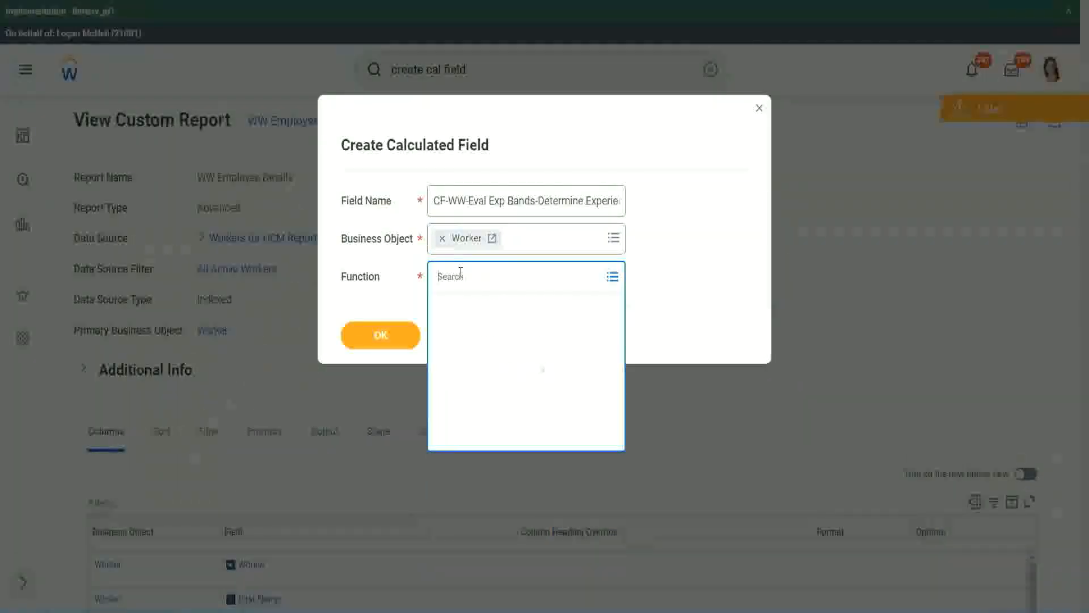
pyautogui.write('eval ex')
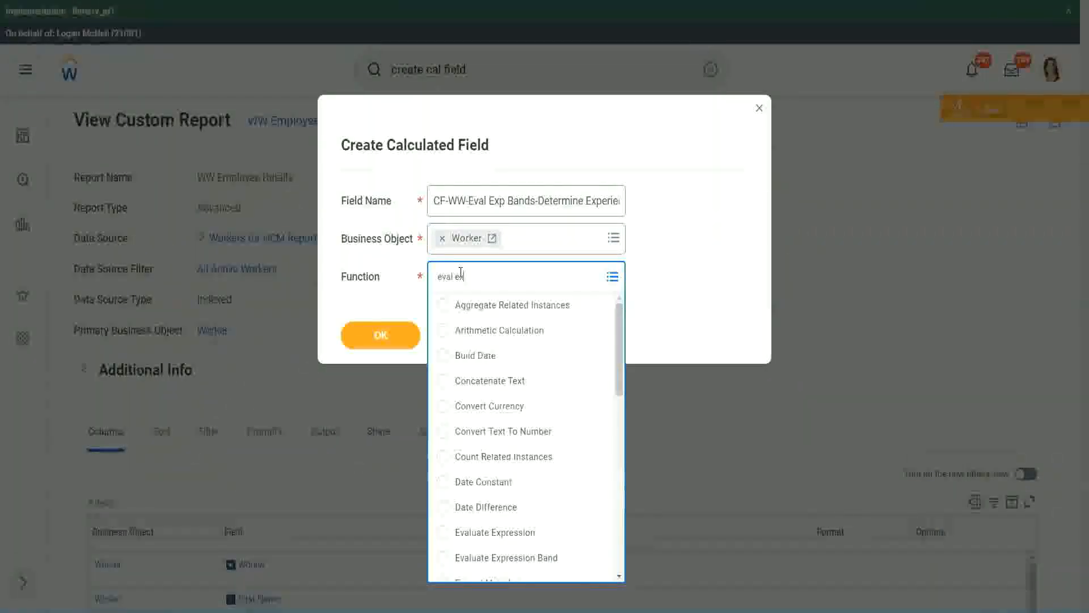
pyautogui.write('p')
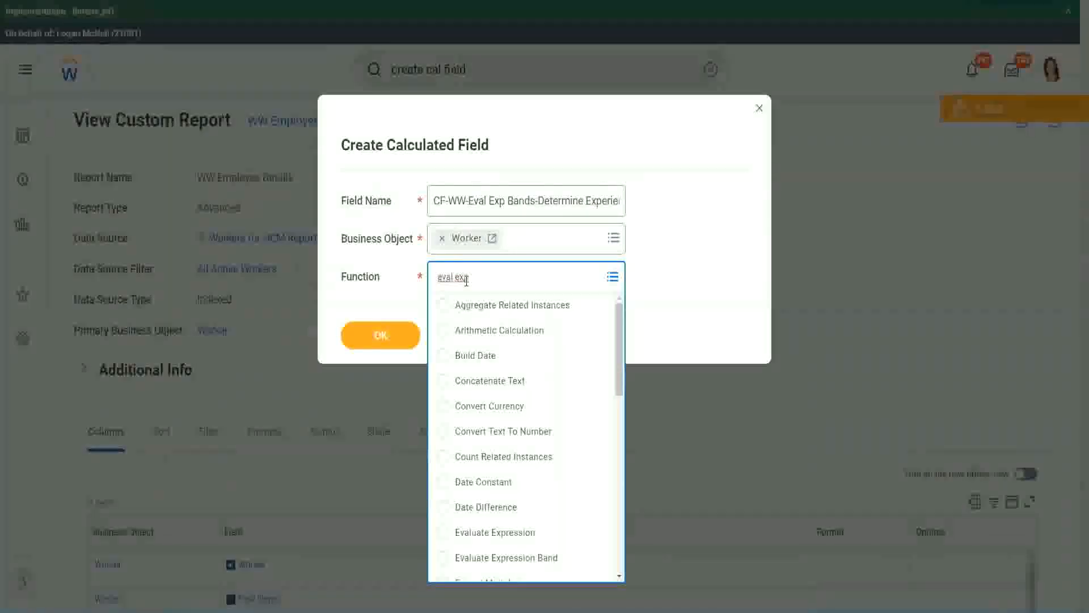
pyautogui.press('Return')
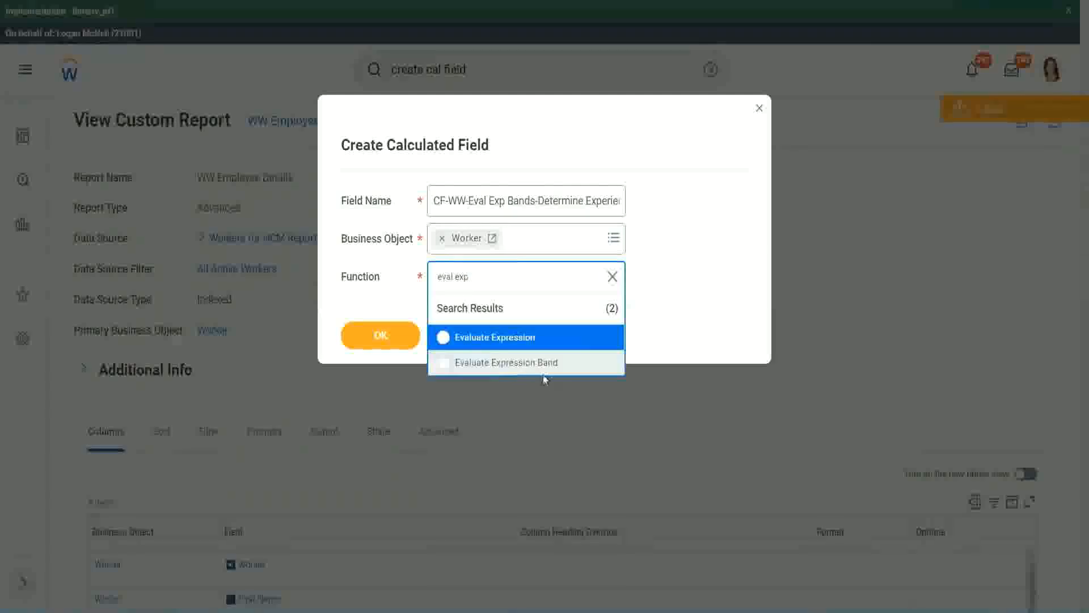
pyautogui.click(549, 365)
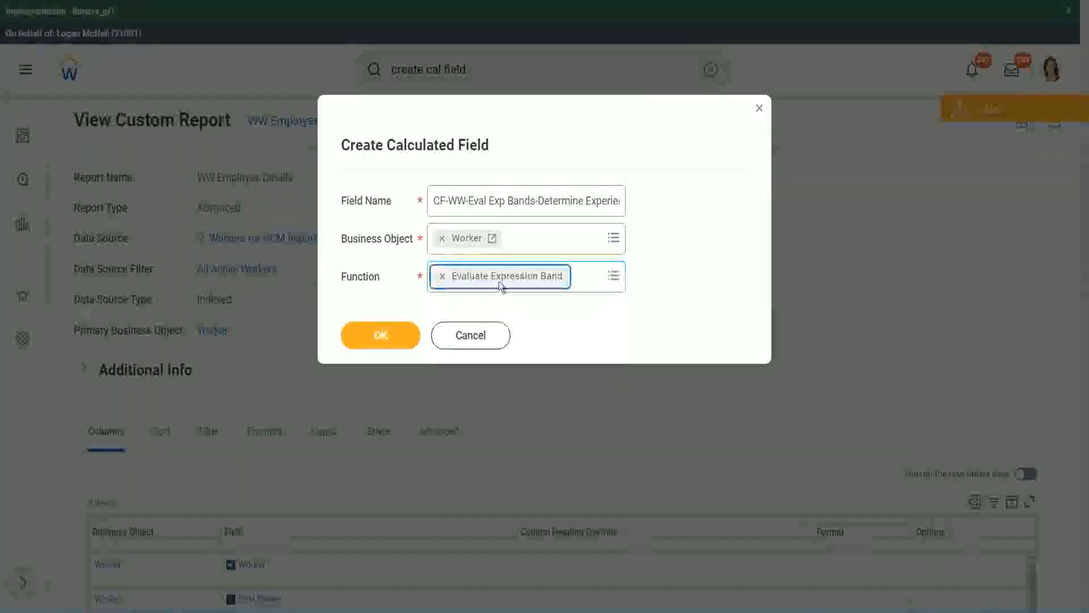
# - Shorten "Eval Exp Bands" to "Eval Exp Band" in the field name and continue to the calculation setup
pyautogui.click(533, 199)
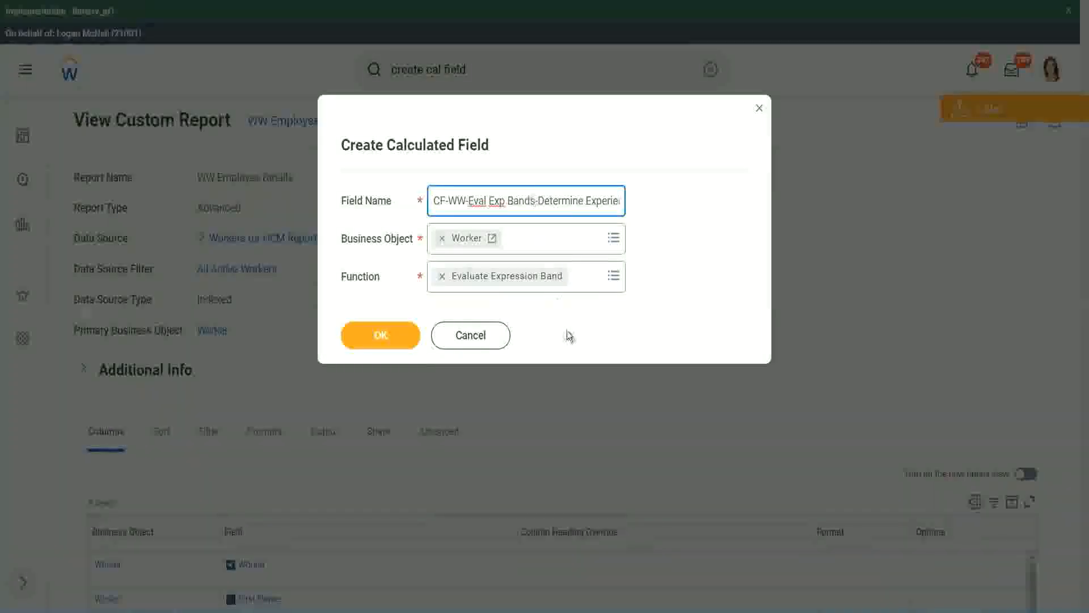
pyautogui.press('BackSpace')
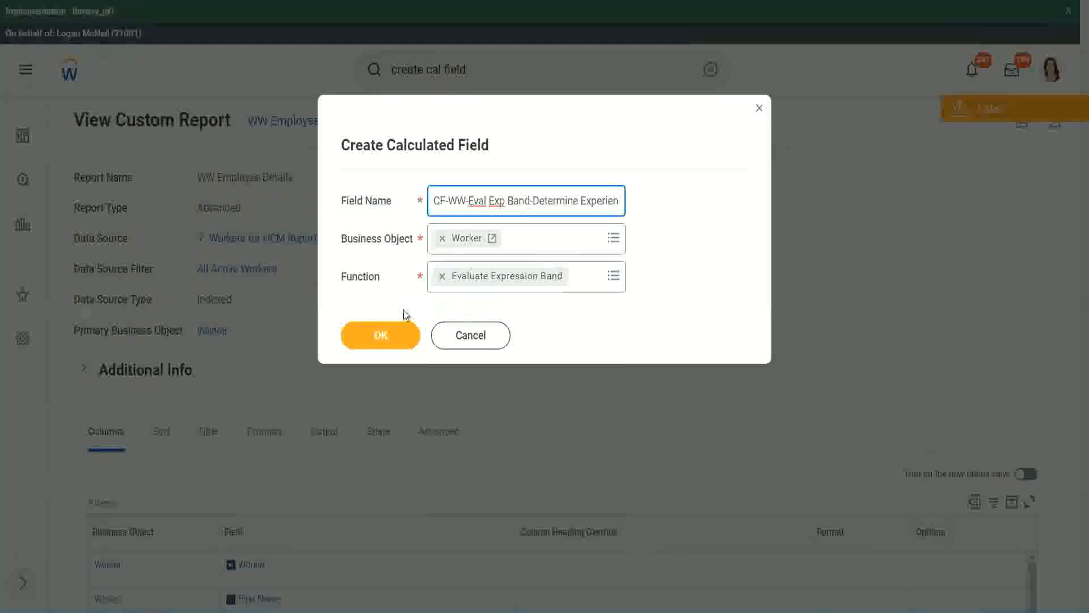
pyautogui.click(379, 334)
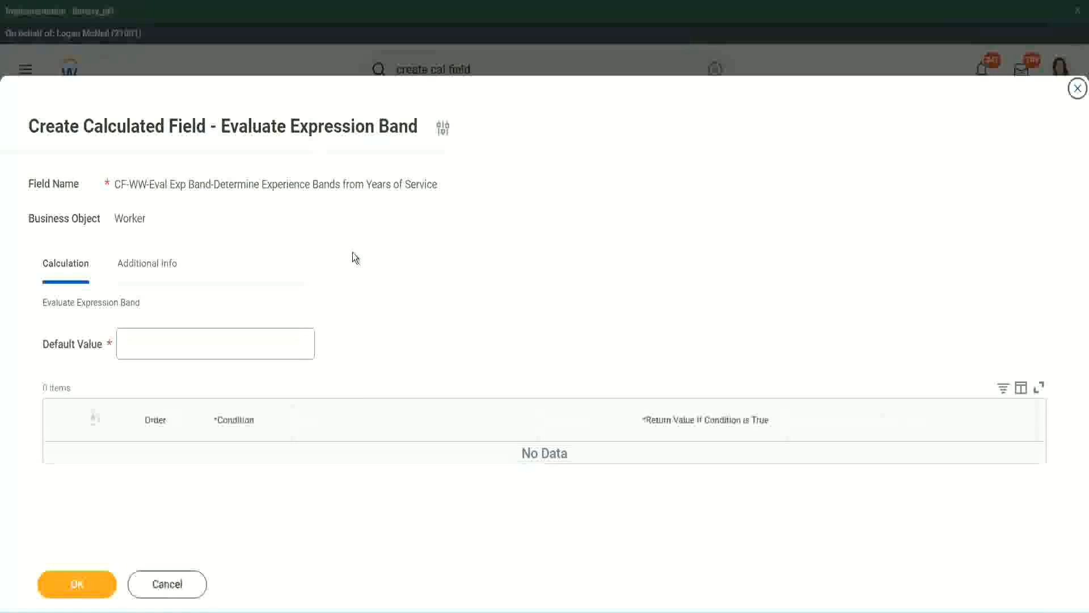
# - Set the default value to "-" and add the first condition row
pyautogui.click(158, 350)
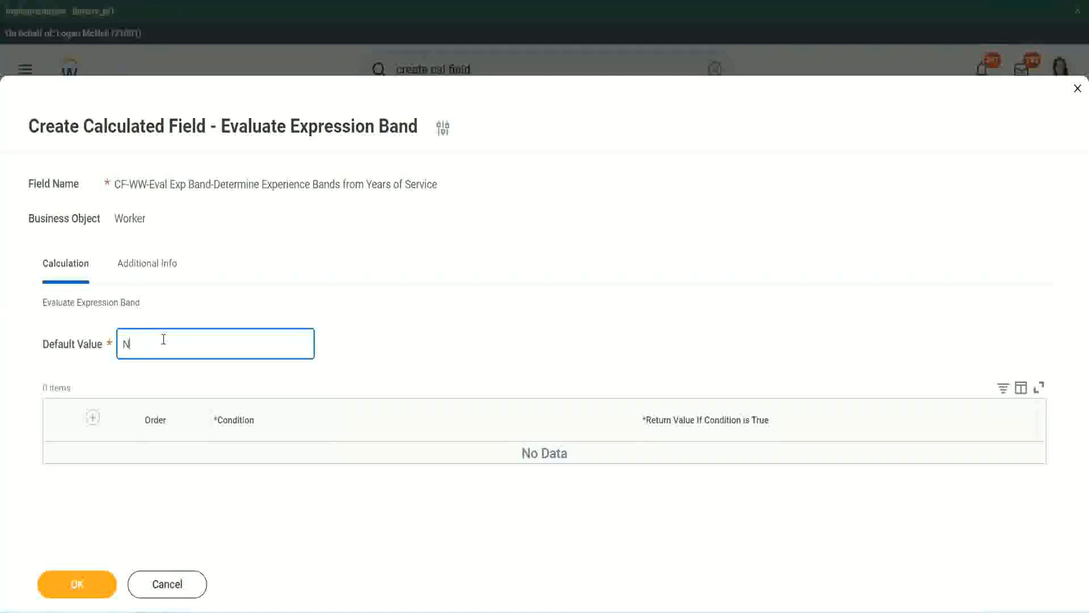
pyautogui.press('BackSpace')
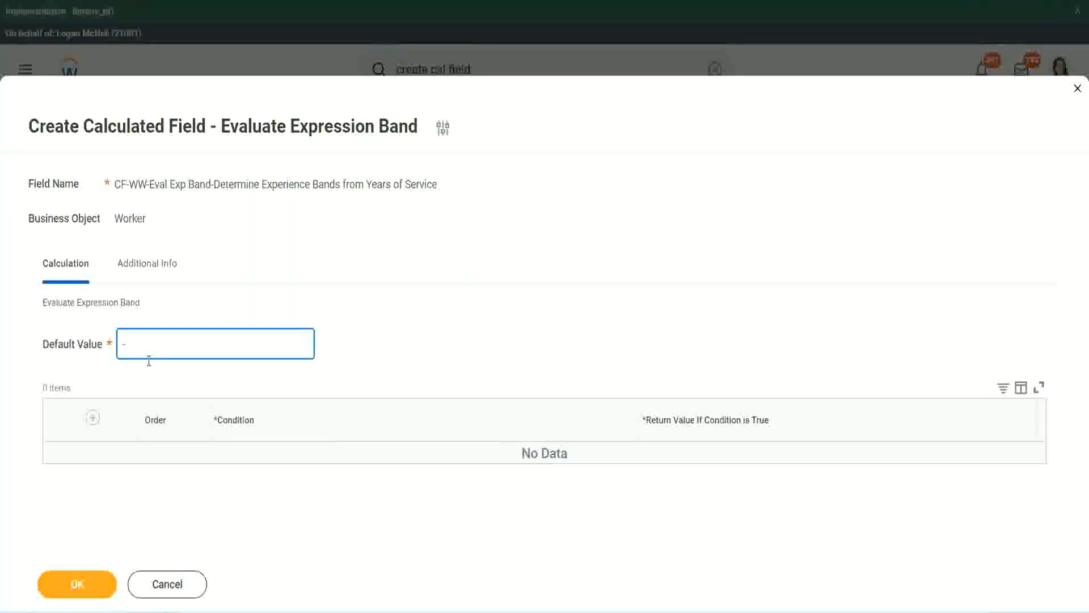
pyautogui.click(93, 418)
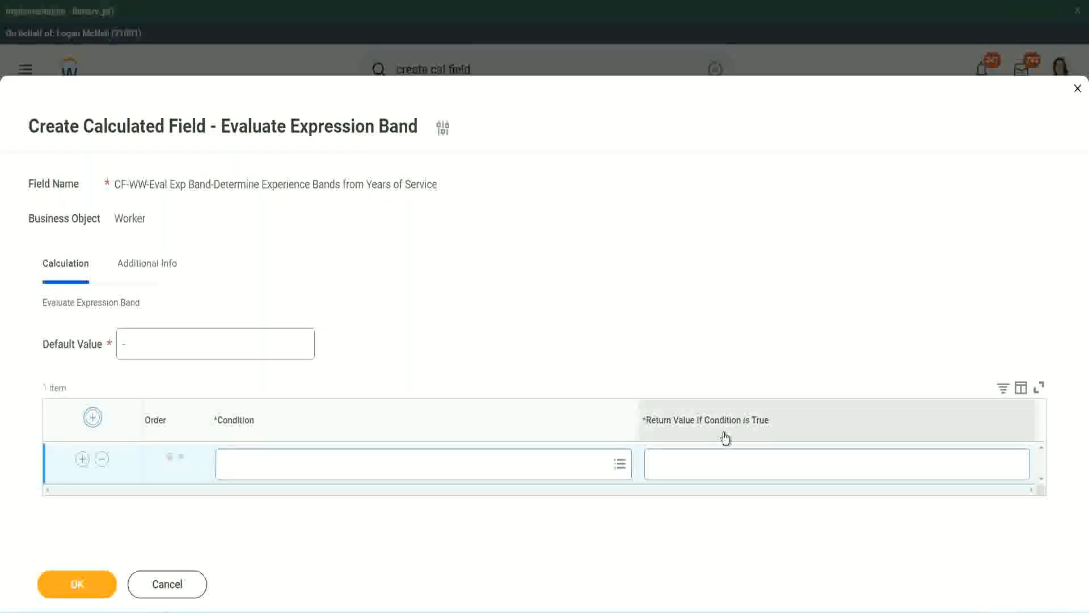
pyautogui.click(709, 467)
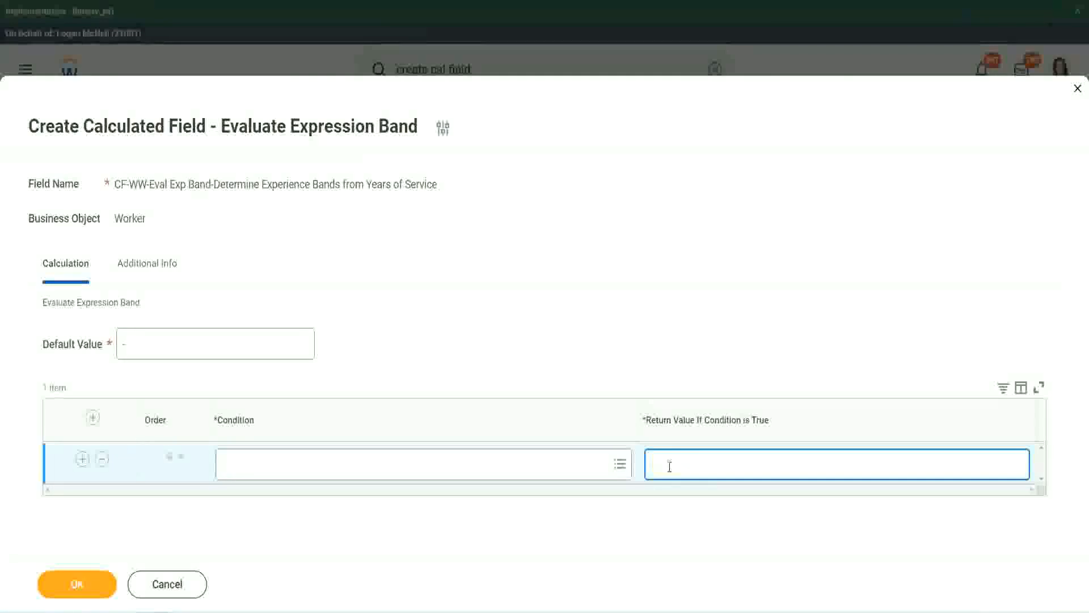
pyautogui.write('adkjdjaidjaijdi')
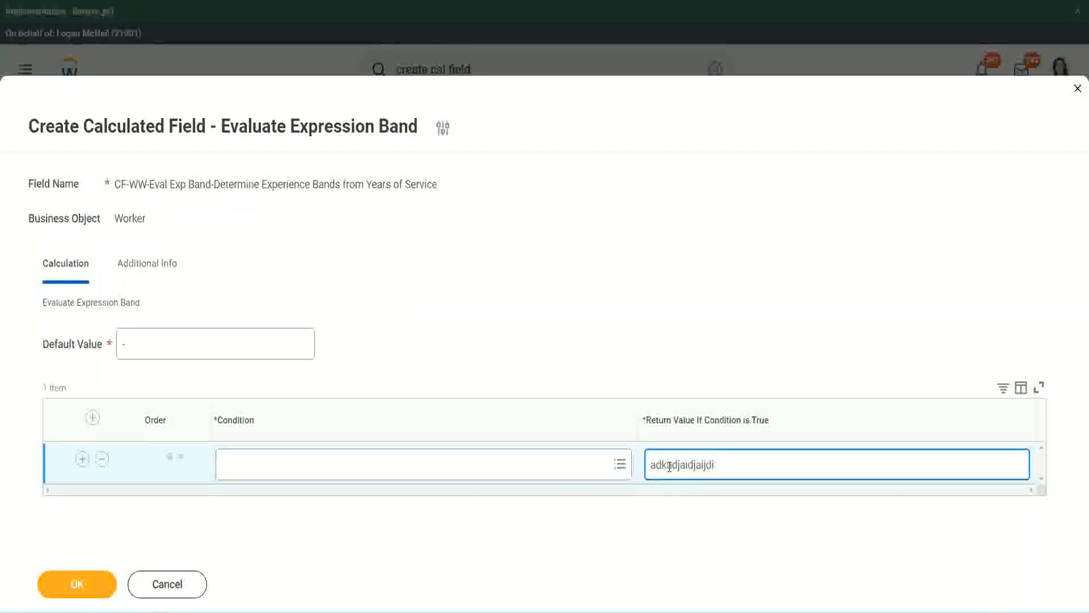
pyautogui.press('BackSpace')
pyautogui.press('BackSpace')
pyautogui.press('BackSpace')
pyautogui.press('BackSpace')
pyautogui.press('BackSpace')
pyautogui.press('BackSpace')
pyautogui.press('BackSpace')
pyautogui.press('BackSpace')
pyautogui.press('BackSpace')
pyautogui.press('BackSpace')
pyautogui.press('BackSpace')
pyautogui.press('BackSpace')
pyautogui.press('BackSpace')
pyautogui.press('BackSpace')
pyautogui.press('BackSpace')
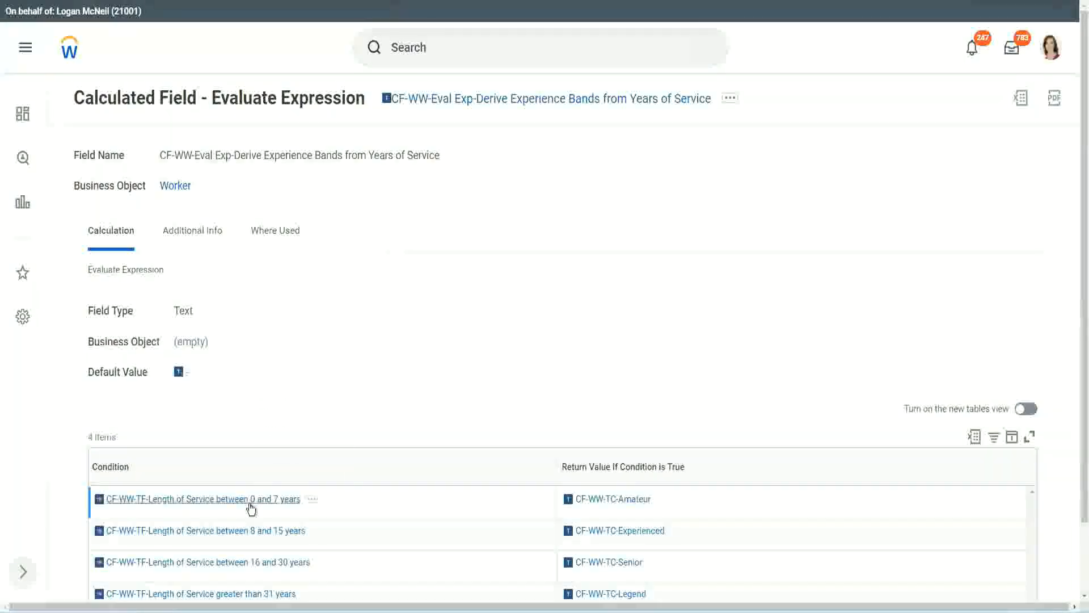
# - Copy CF-WW-TF-Length of Service between 0 and 7 years from the existing field into the first row's condition, with return value Amateur
pyautogui.rightClick(251, 500)
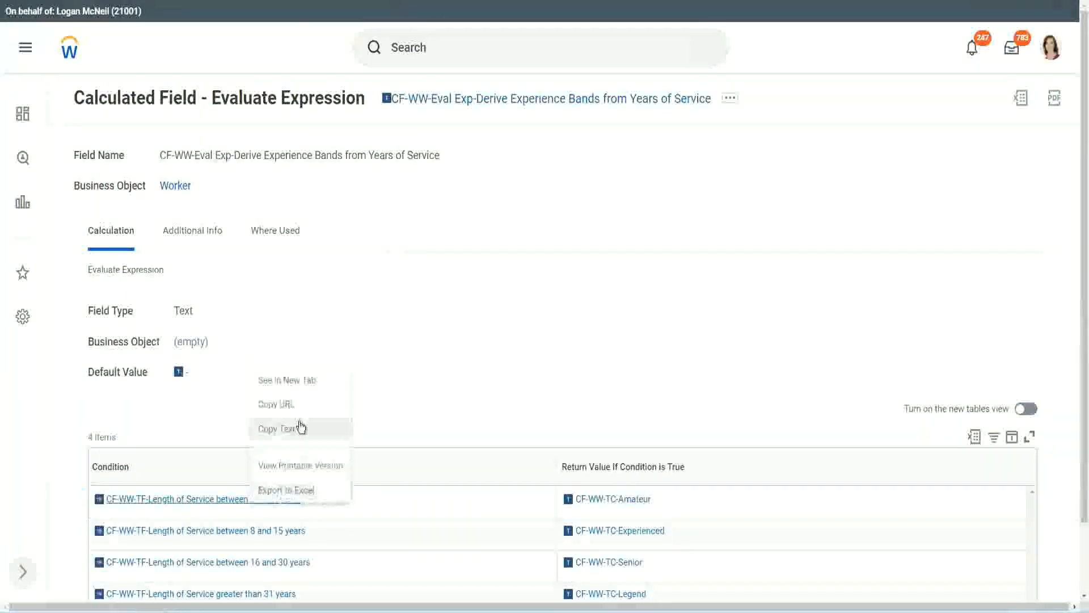
pyautogui.click(294, 429)
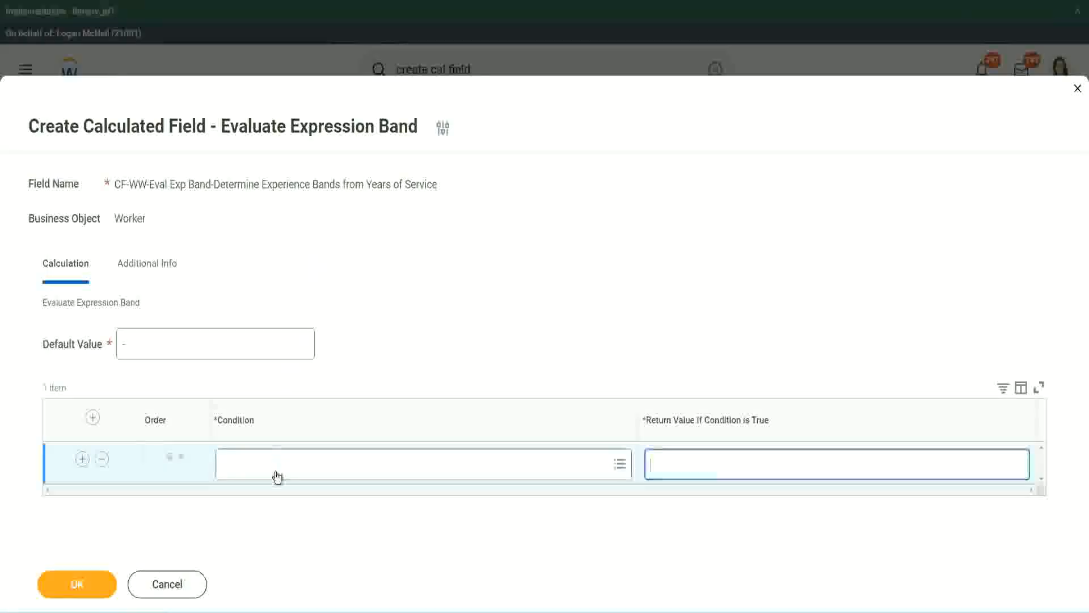
pyautogui.click(276, 470)
pyautogui.hotkey('ctrl', 'v')
pyautogui.press('Return')
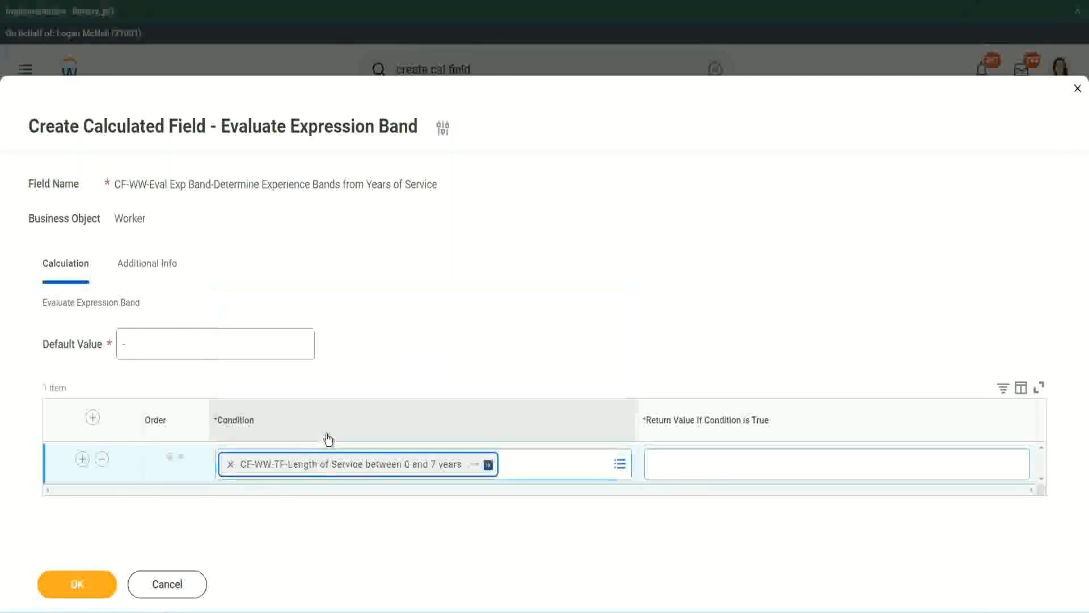
pyautogui.click(688, 454)
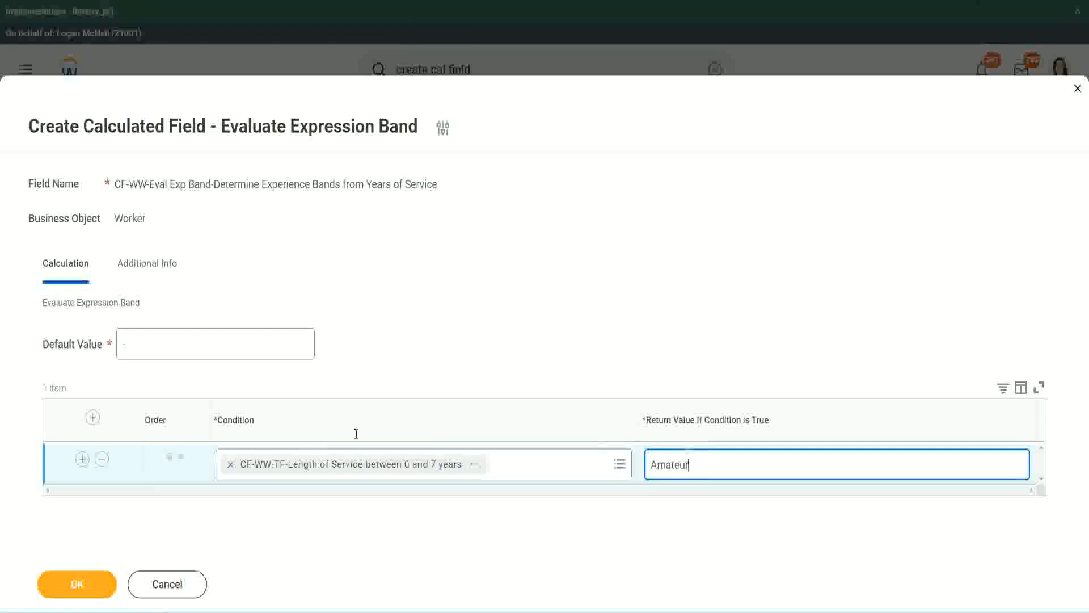
# - Add three more empty condition rows below the Amateur row
pyautogui.click(82, 458)
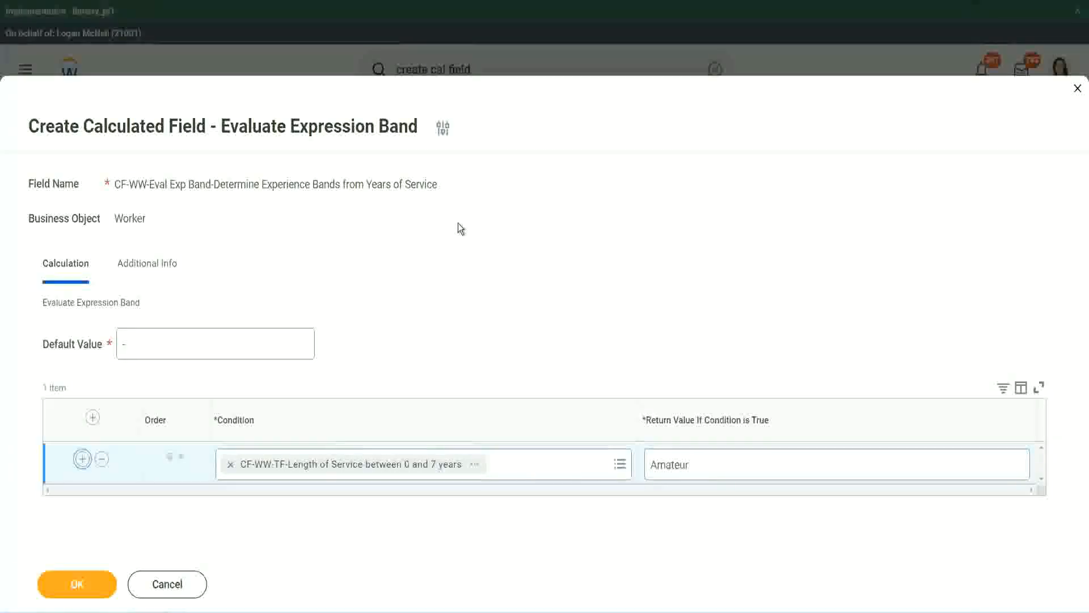
pyautogui.click(82, 500)
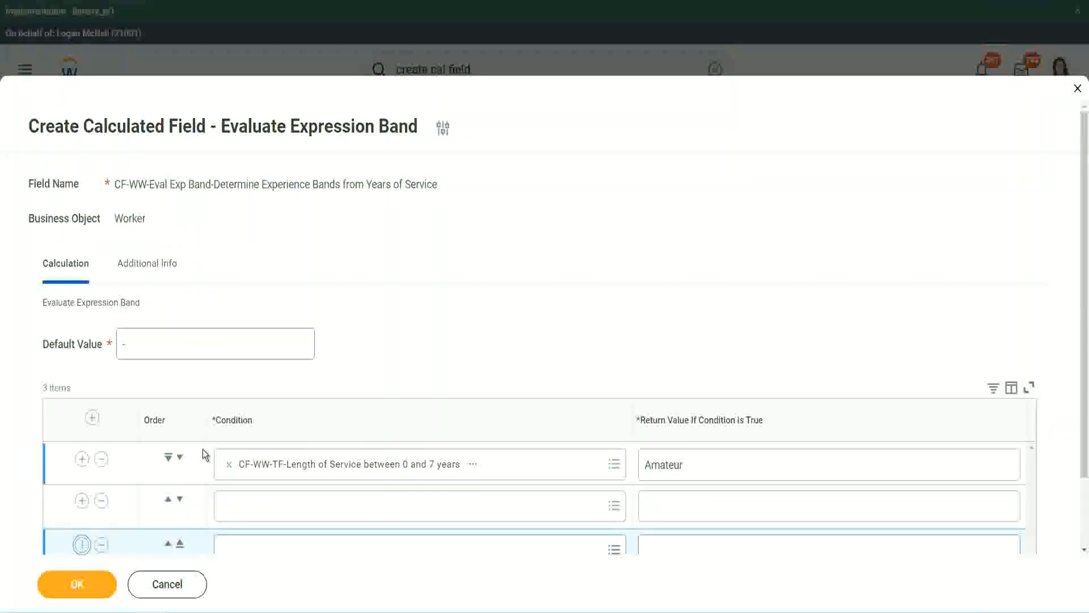
pyautogui.scroll(-2, 202, 449)
pyautogui.click(81, 461)
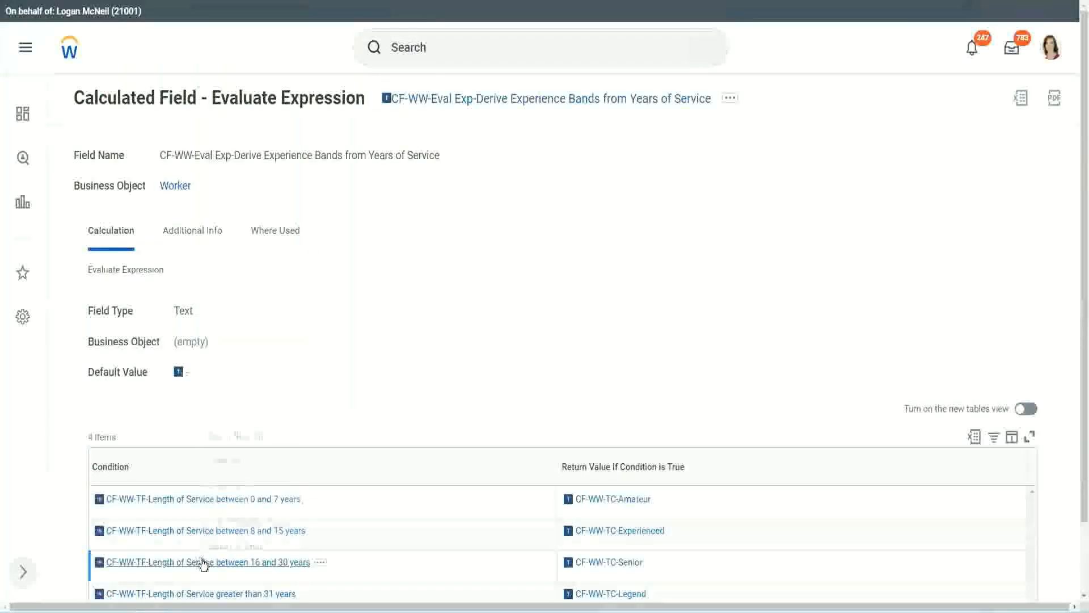
# - Copy CF-WW-TF-Length of Service between 16 and 30 years from the existing field into the second row's condition and move that row down one place
pyautogui.rightClick(208, 562)
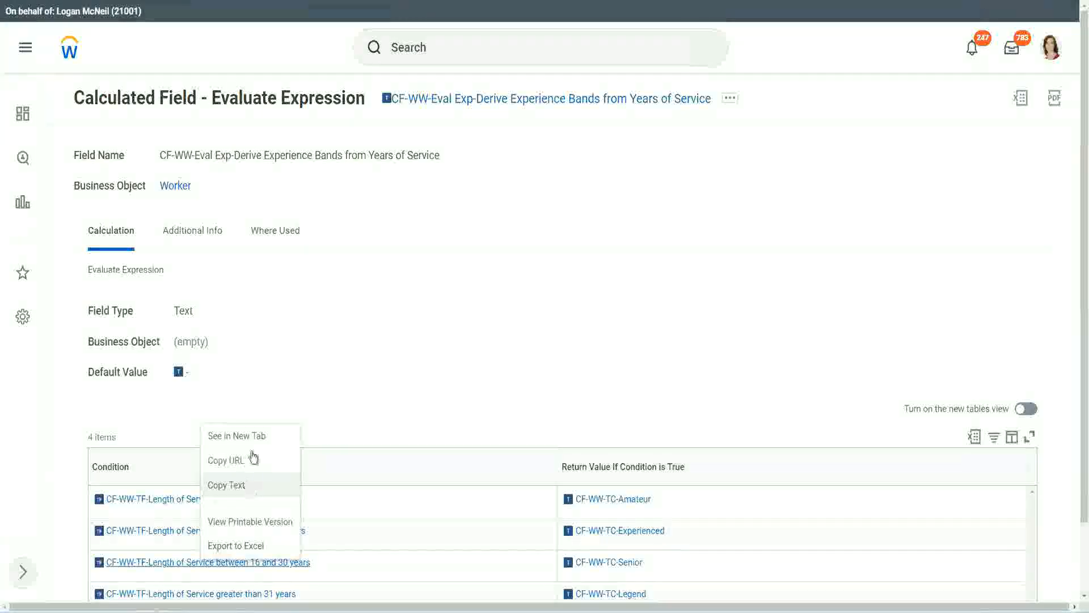
pyautogui.click(259, 484)
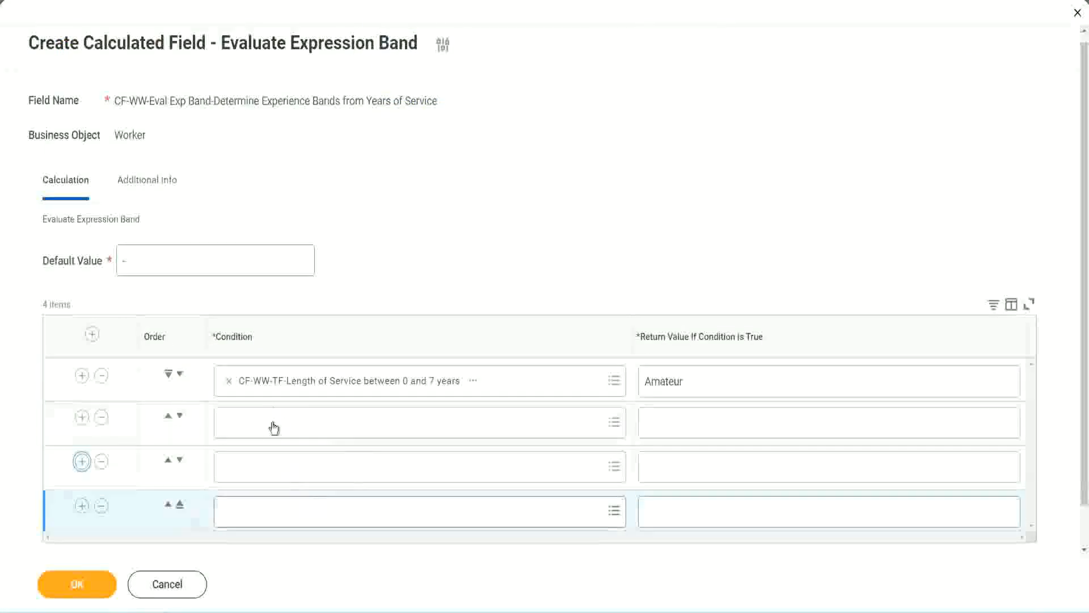
pyautogui.click(274, 422)
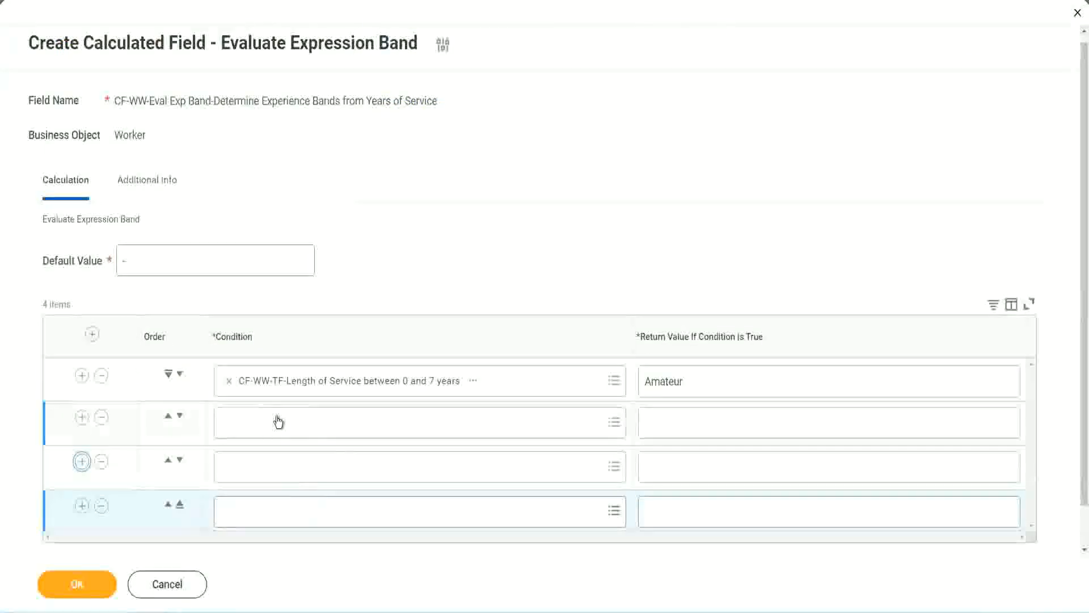
pyautogui.hotkey('ctrl', 'v')
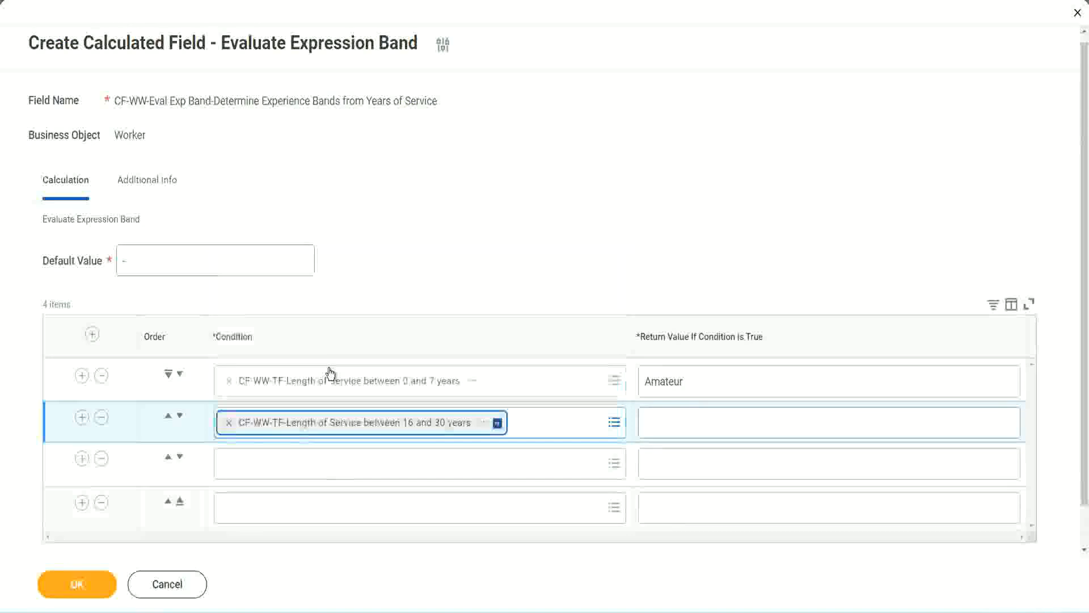
pyautogui.click(180, 416)
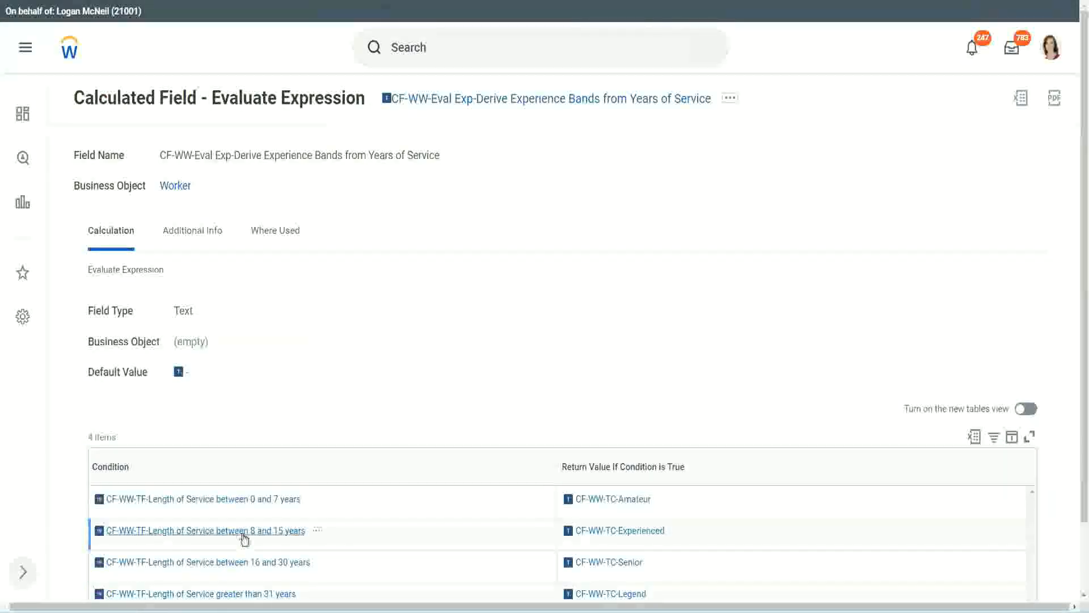
# - Copy CF-WW-TF-Length of Service between 8 and 15 years from the existing field into the empty second row's condition
pyautogui.rightClick(244, 538)
pyautogui.click(275, 459)
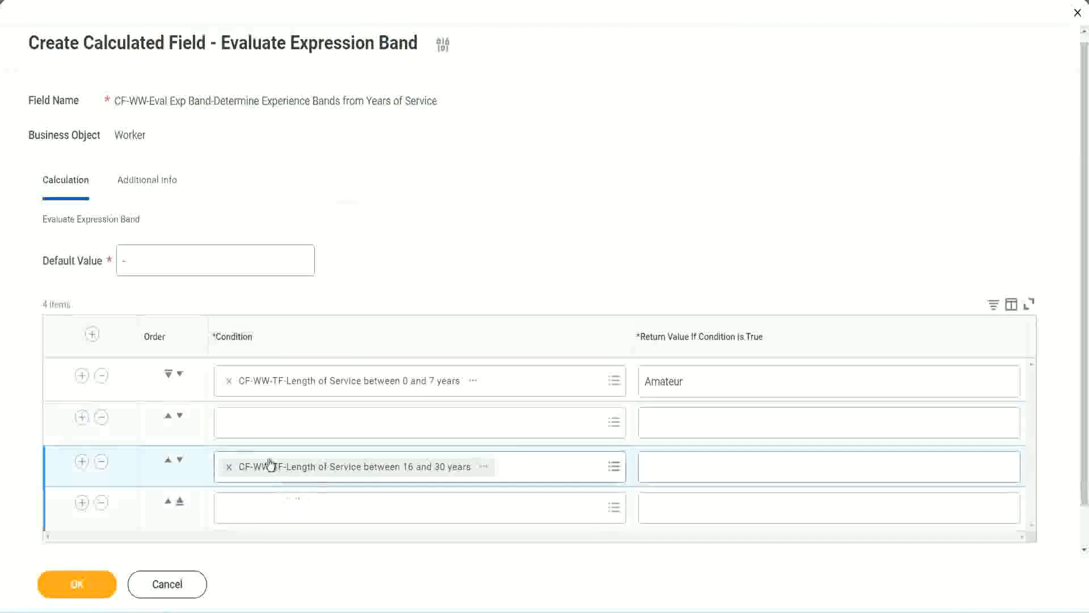
pyautogui.click(272, 434)
pyautogui.hotkey('ctrl', 'v')
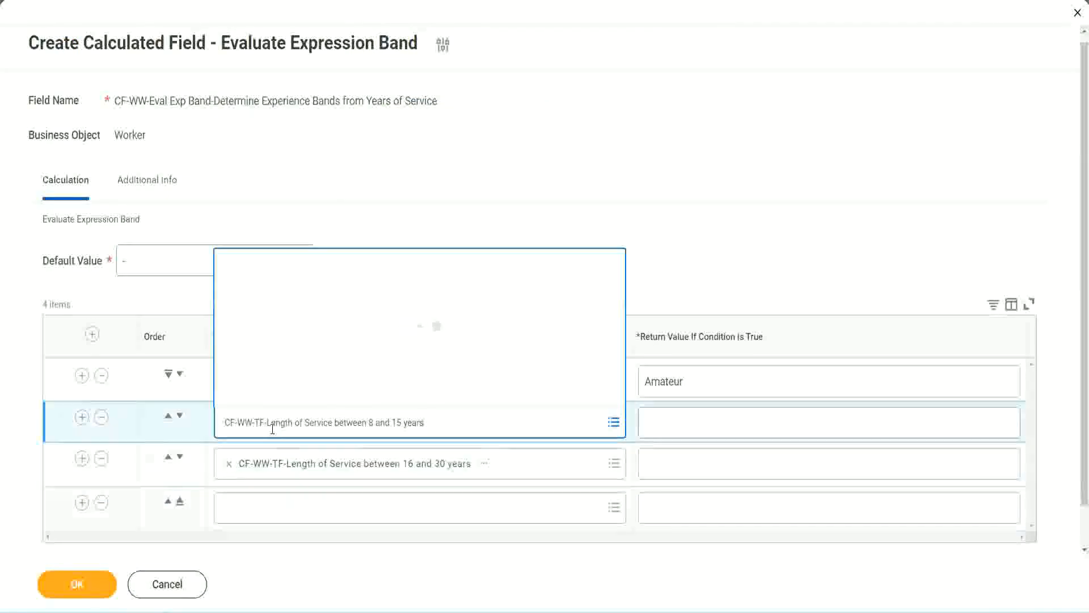
pyautogui.press('Return')
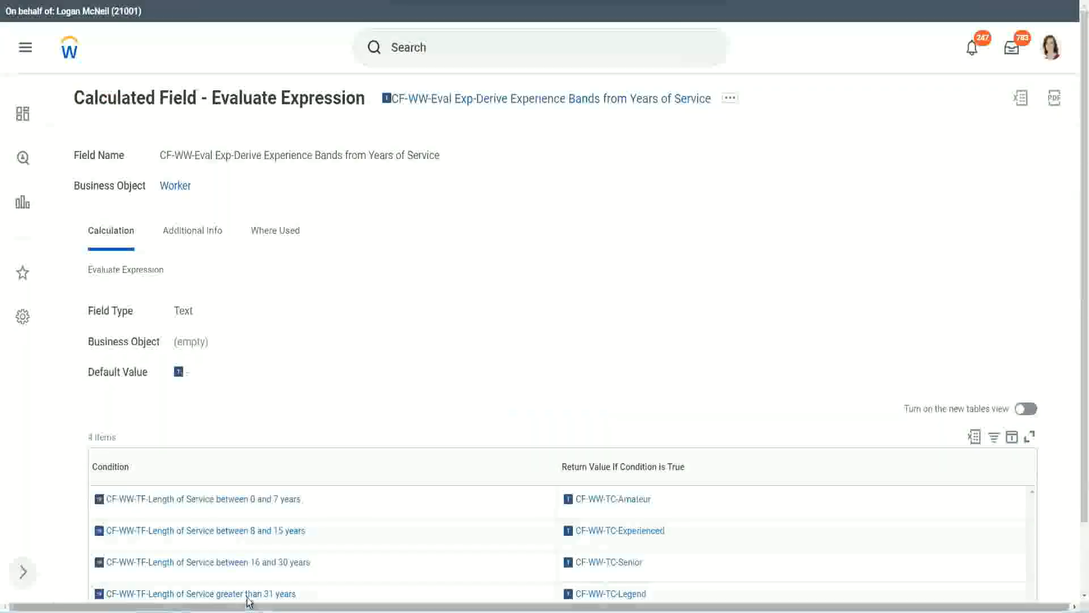
# - Copy CF-WW-TF-Length of Service greater than 31 years from the existing field into the fourth row's condition
pyautogui.rightClick(248, 600)
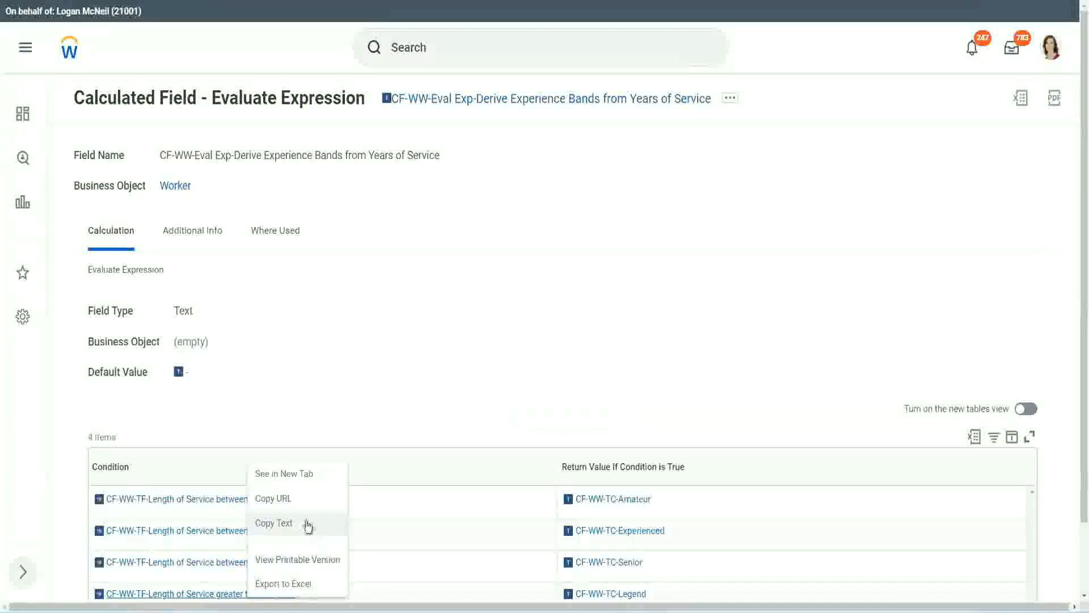
pyautogui.click(307, 523)
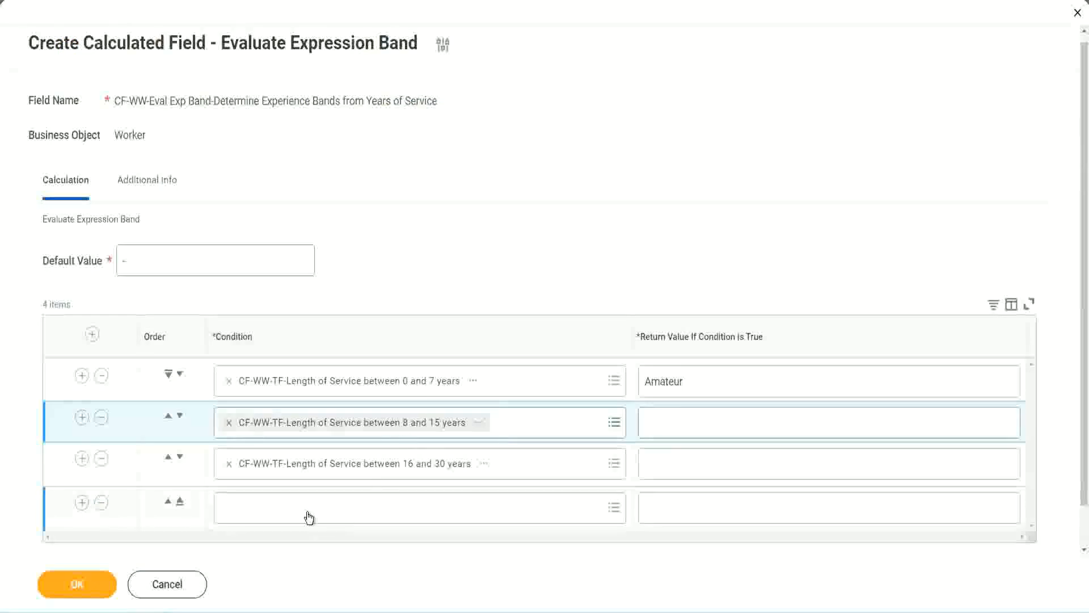
pyautogui.click(309, 518)
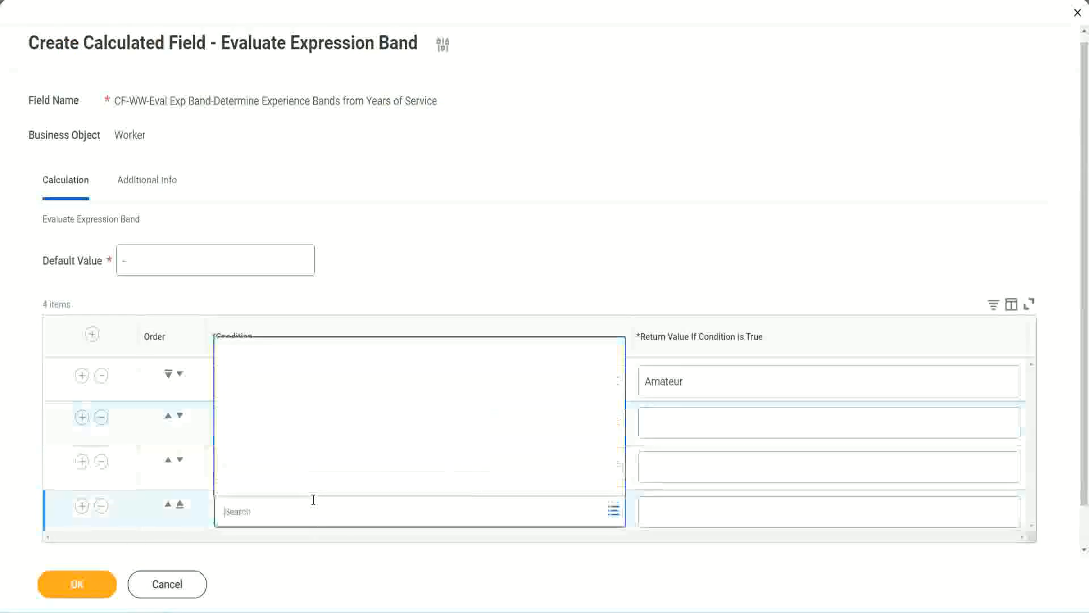
pyautogui.hotkey('ctrl', 'v')
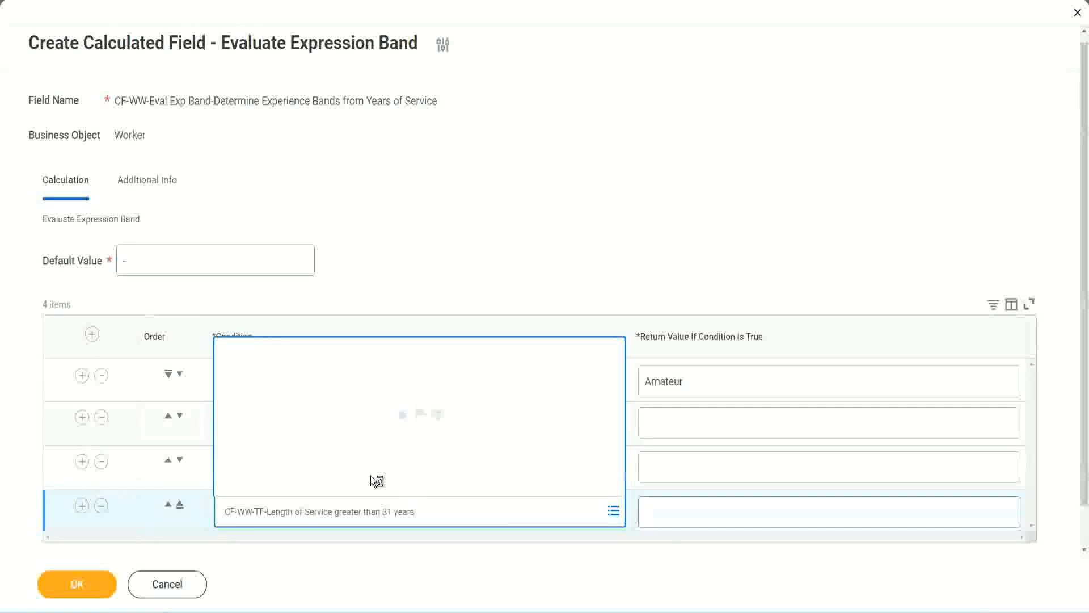
# - Set the return values to Legend for the fourth row, Senior for the third and Experienced for the second, and save the calculated field
pyautogui.click(715, 511)
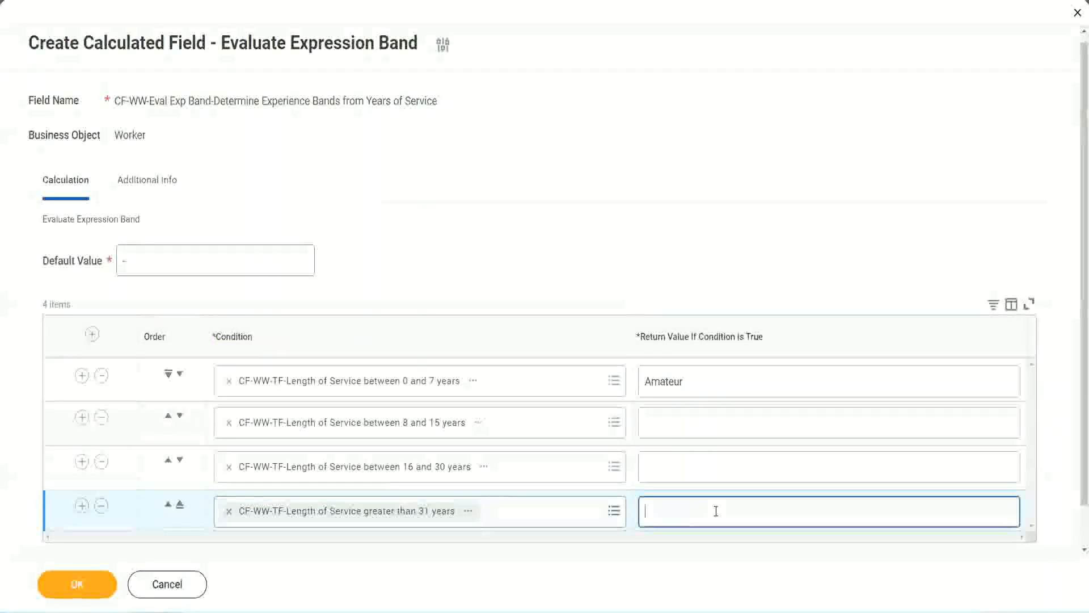
pyautogui.write('Le')
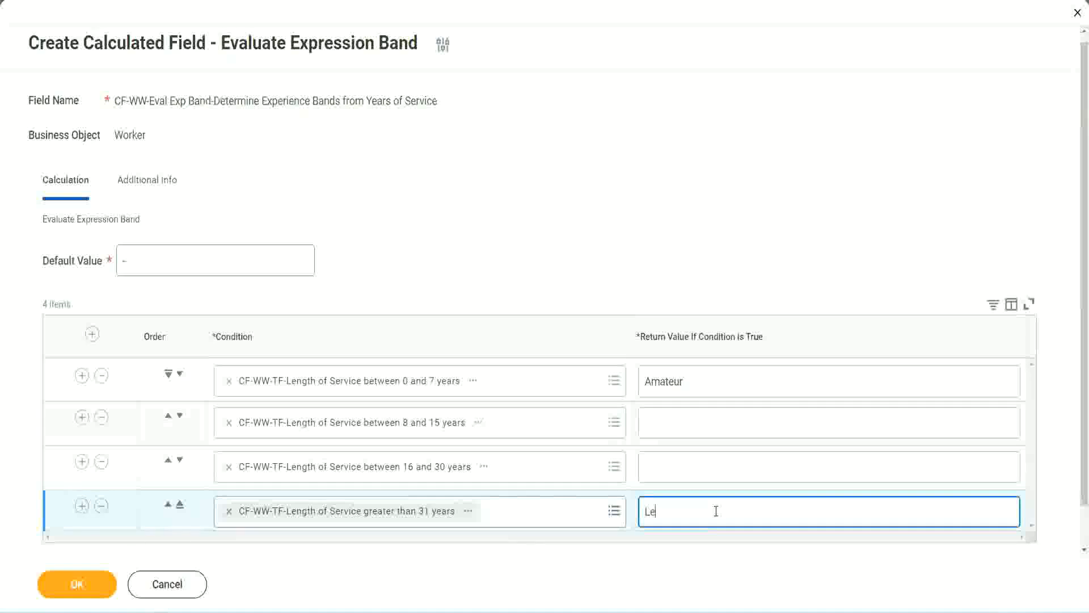
pyautogui.write('gend')
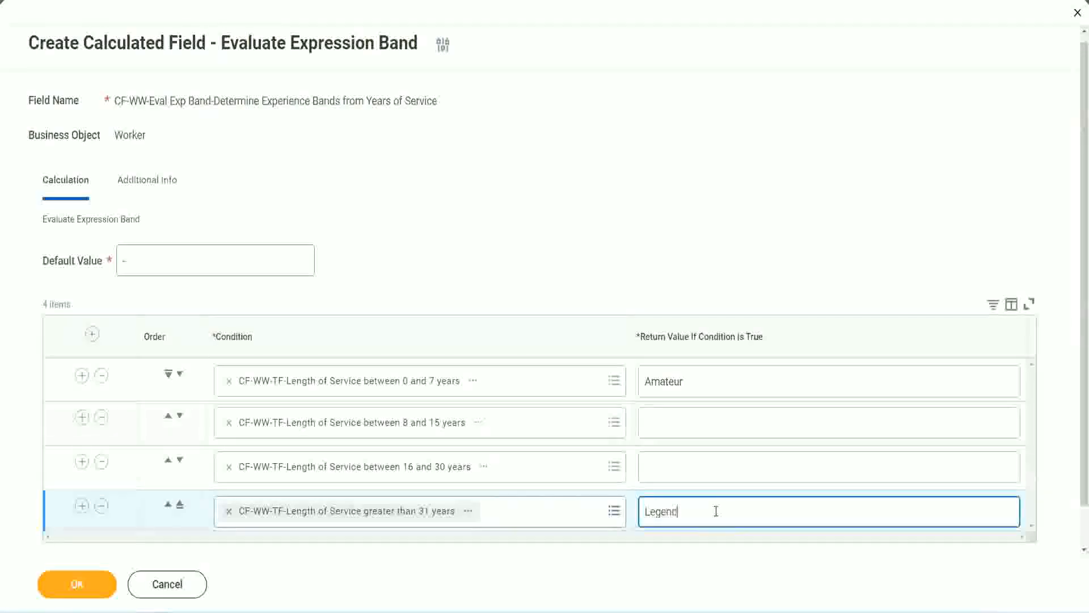
pyautogui.click(669, 465)
pyautogui.write('Senior')
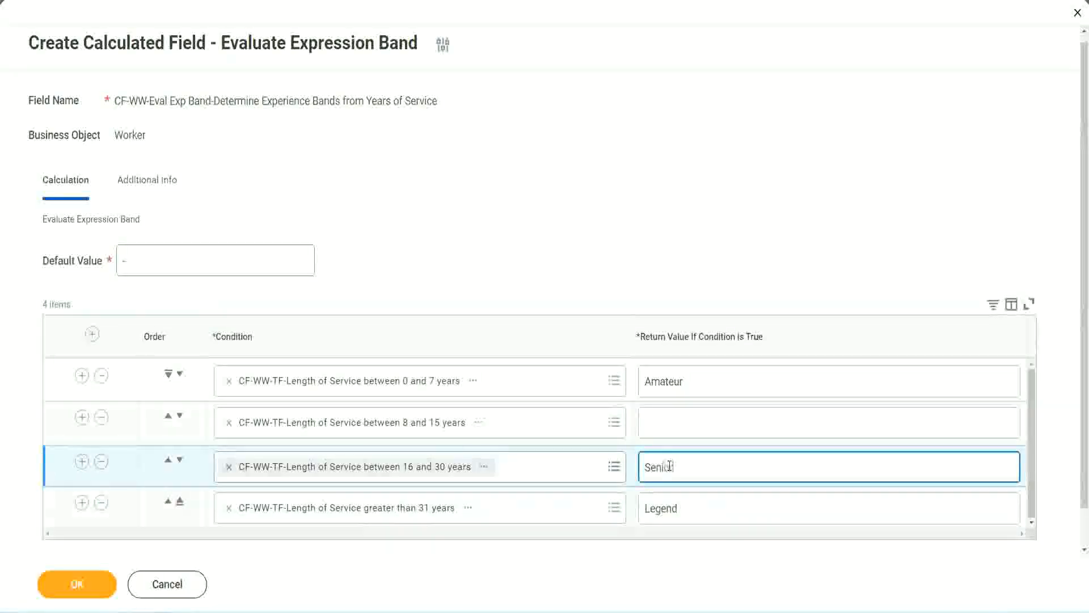
pyautogui.click(687, 423)
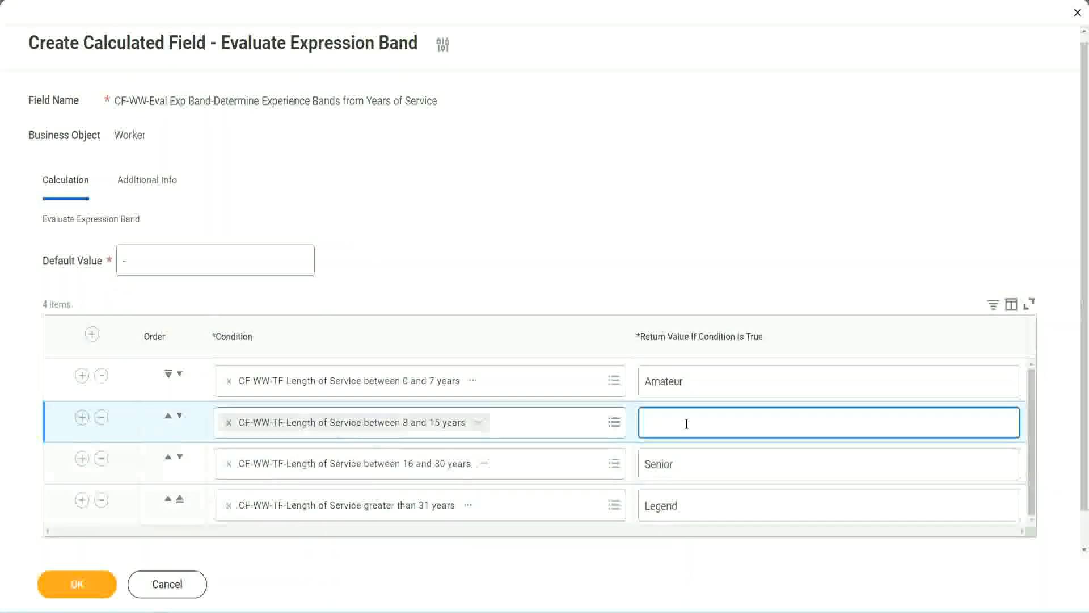
pyautogui.write('Experienced')
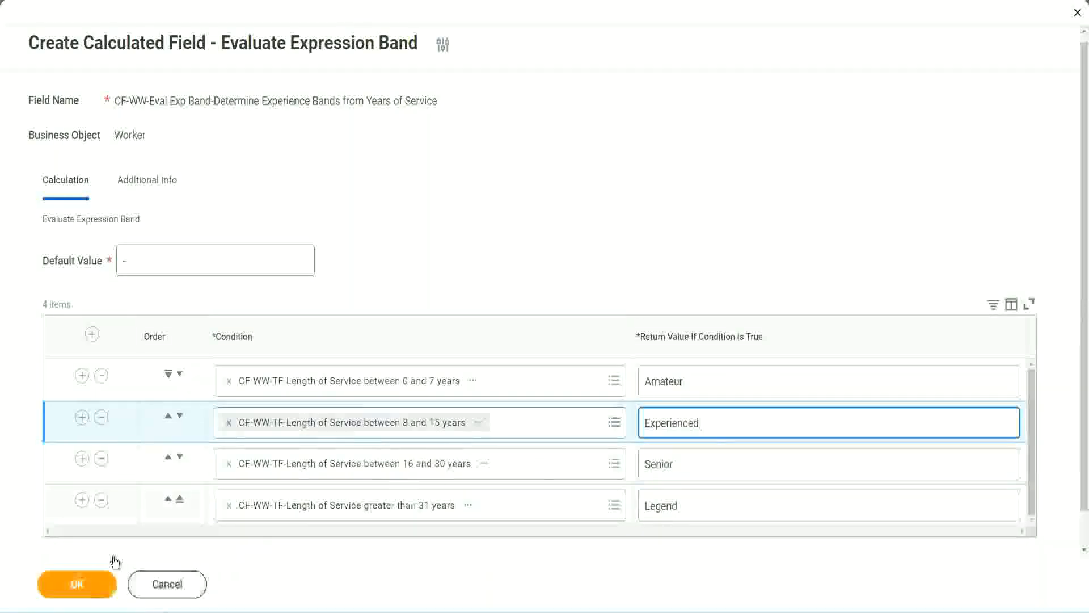
pyautogui.click(105, 582)
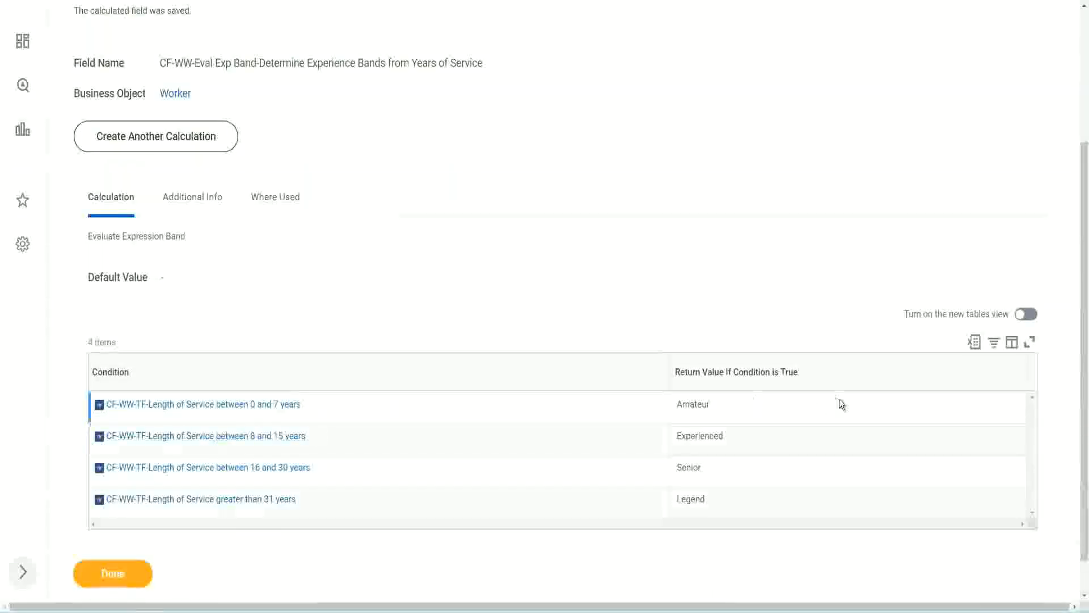
# - Check the return values of the saved calculated field and copy the field's name
pyautogui.doubleClick(694, 404)
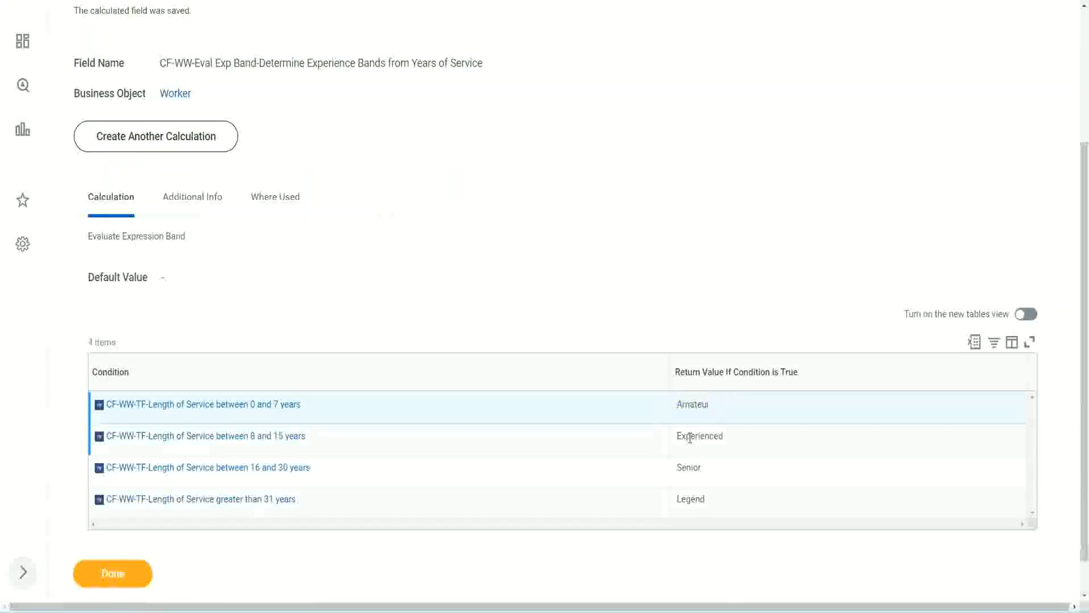
pyautogui.doubleClick(689, 437)
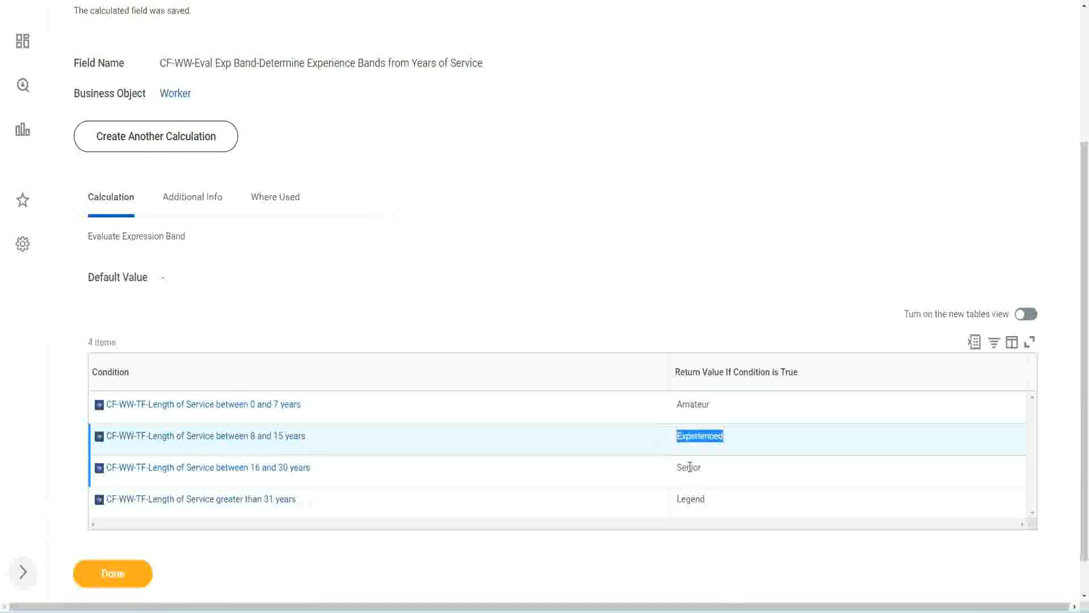
pyautogui.doubleClick(689, 466)
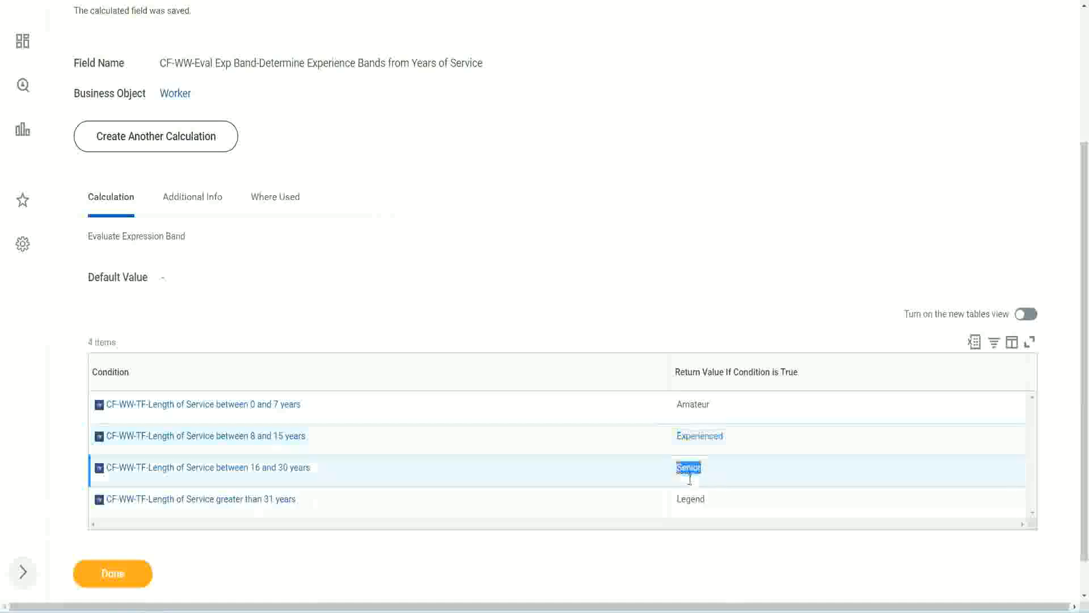
pyautogui.click(693, 497)
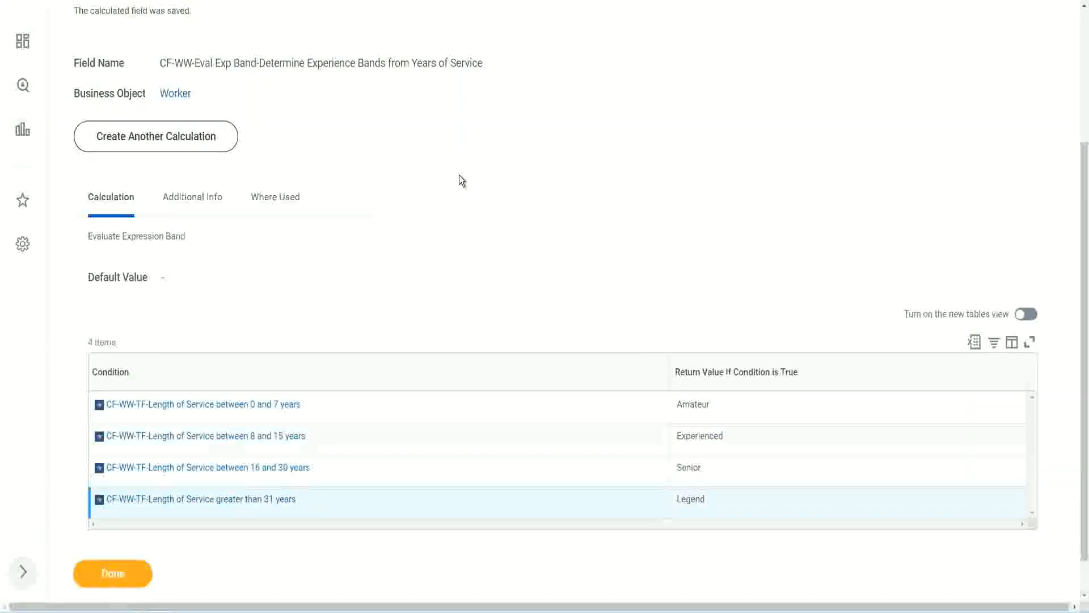
pyautogui.scroll(4, 461, 180)
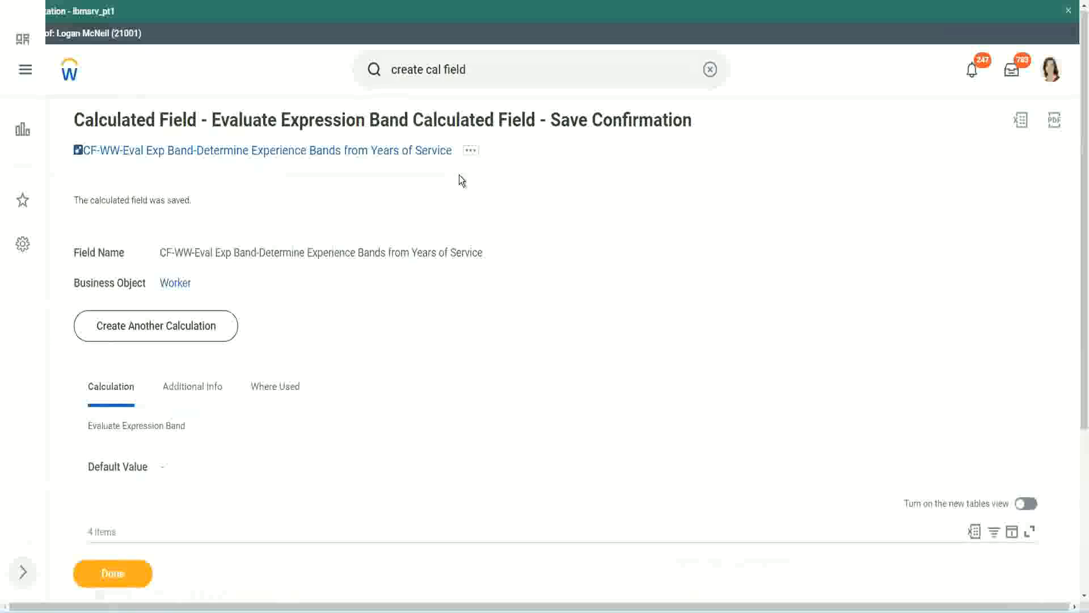
pyautogui.rightClick(357, 156)
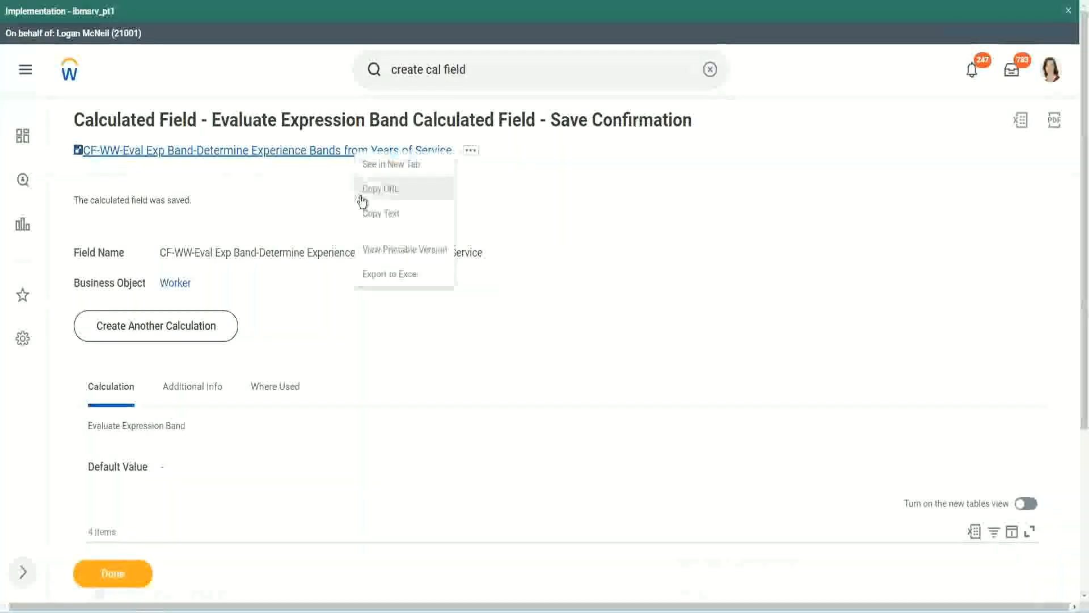
pyautogui.click(376, 215)
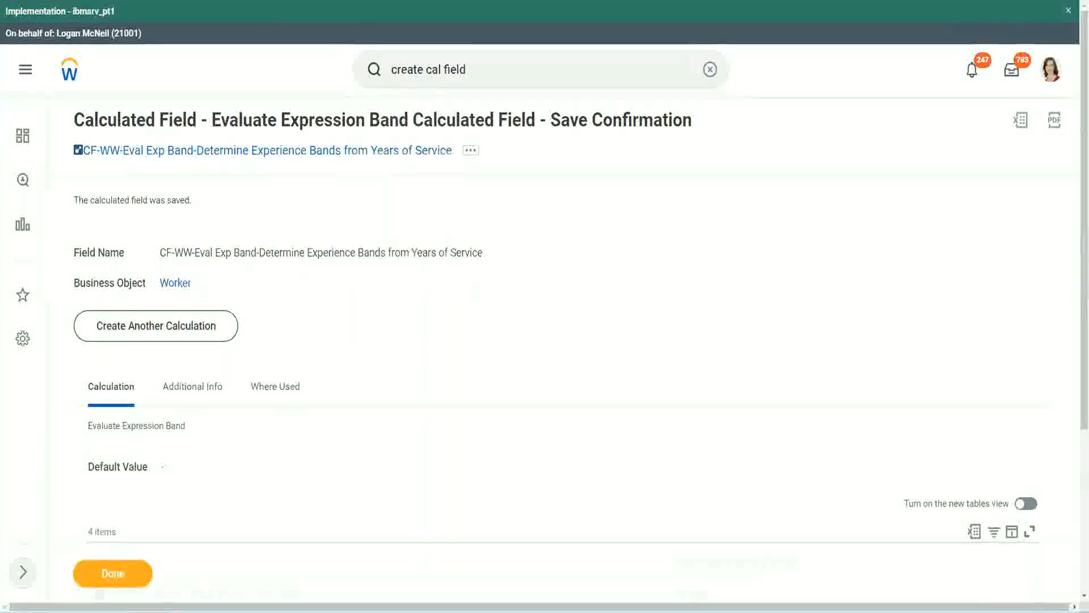
# - Review the saved field's default value, conditions and return values alongside the functions slide and the experience band notes in Notepad++
pyautogui.scroll(-2, 360, 439)
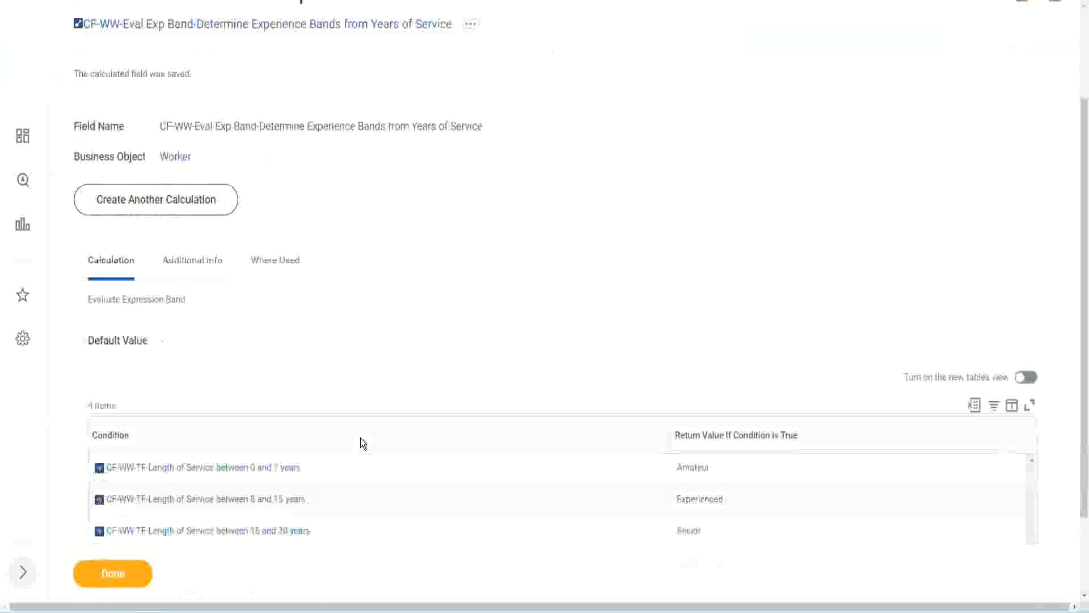
pyautogui.scroll(-1, 359, 438)
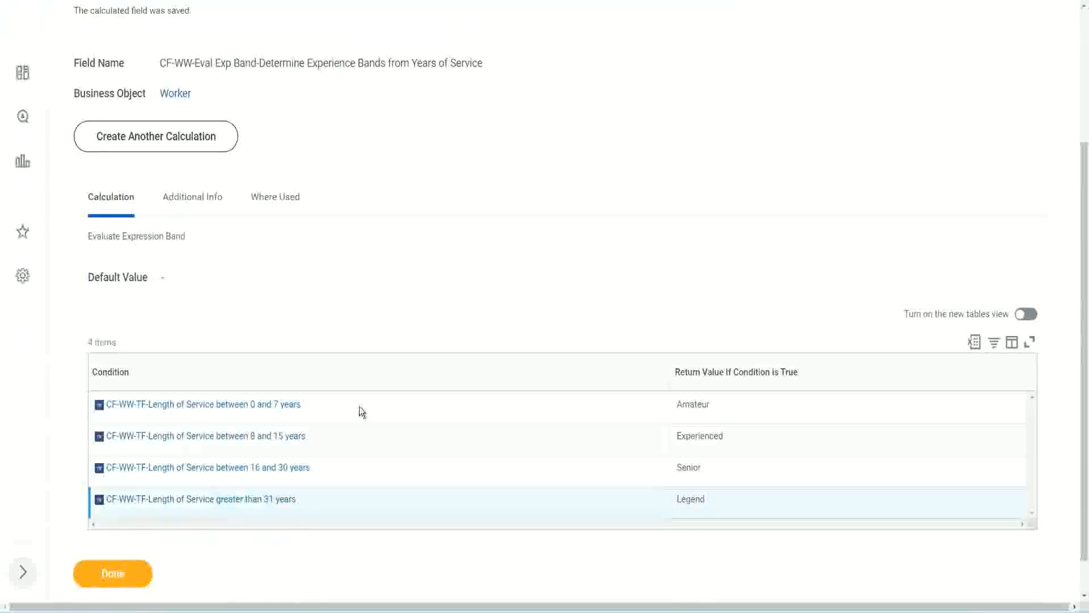
pyautogui.scroll(-1, 360, 408)
pyautogui.scroll(2, 380, 253)
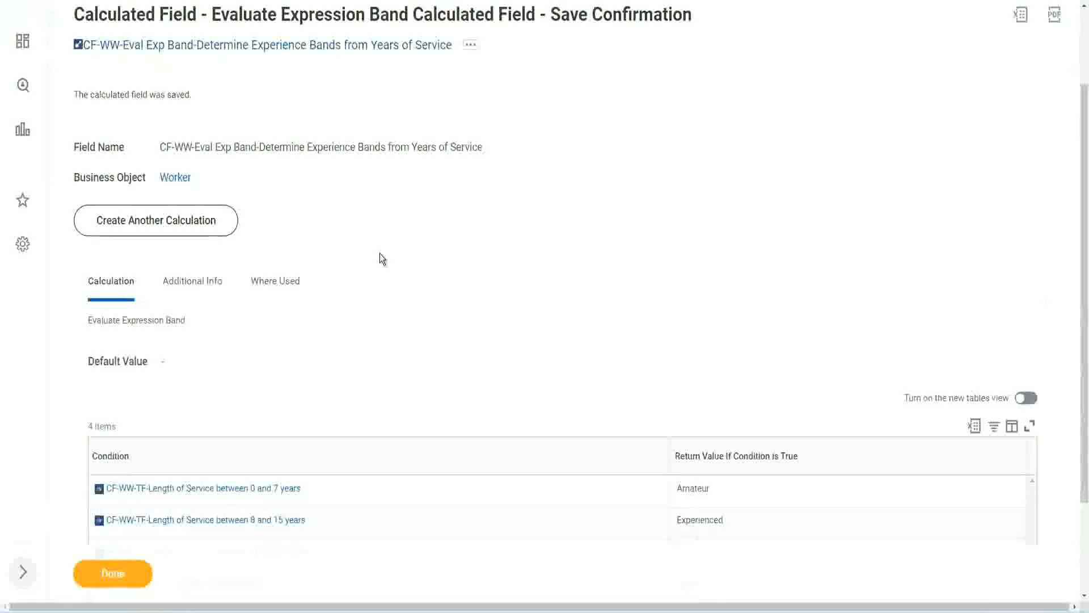
pyautogui.scroll(-2, 379, 253)
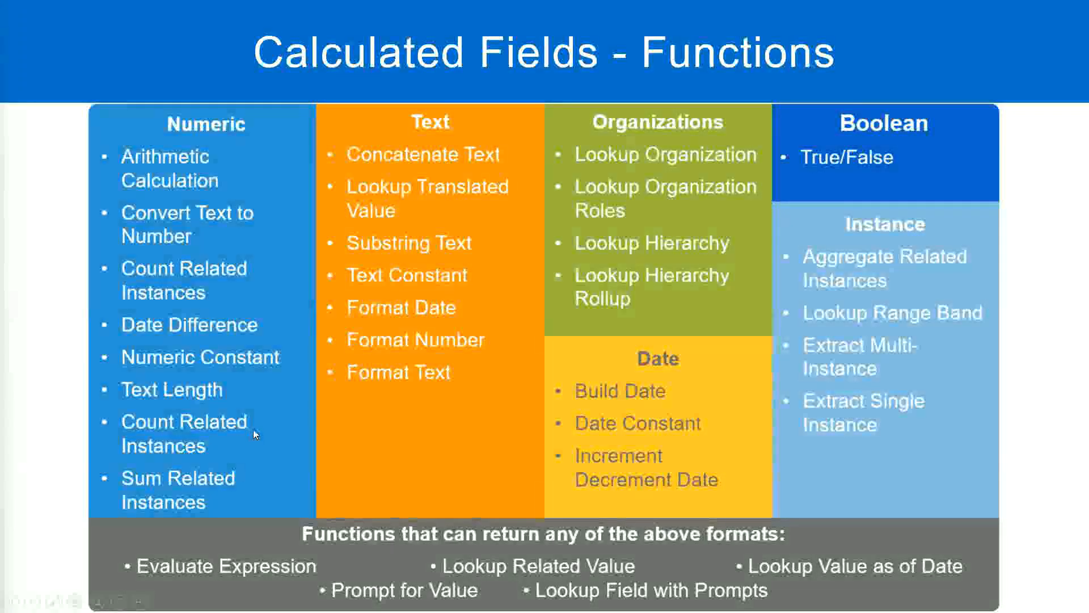
pyautogui.hotkey('alt', 'Tab')
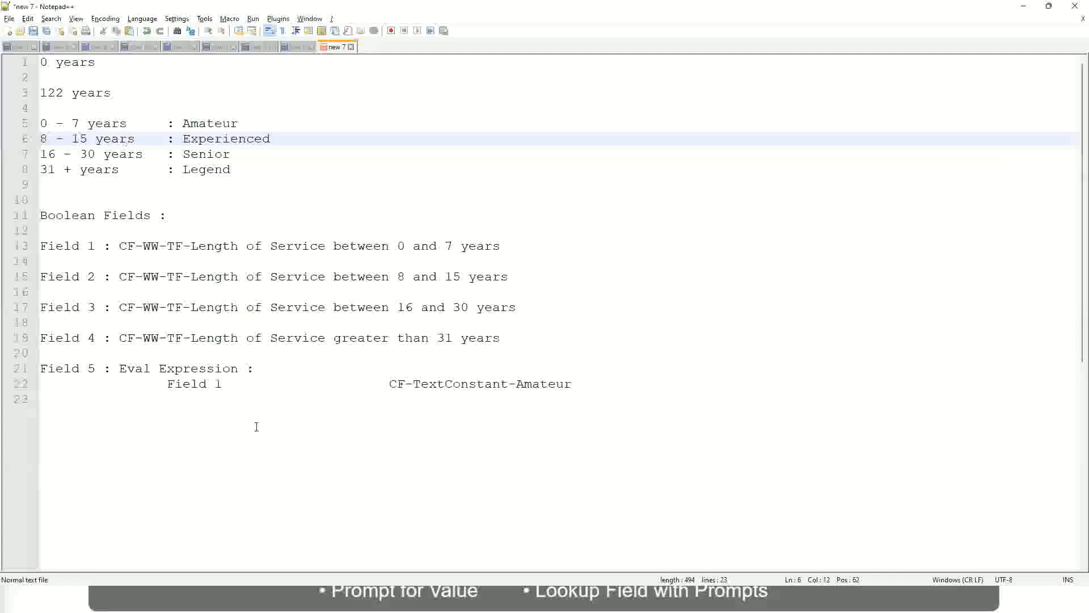
pyautogui.hotkey('alt', 'Tab')
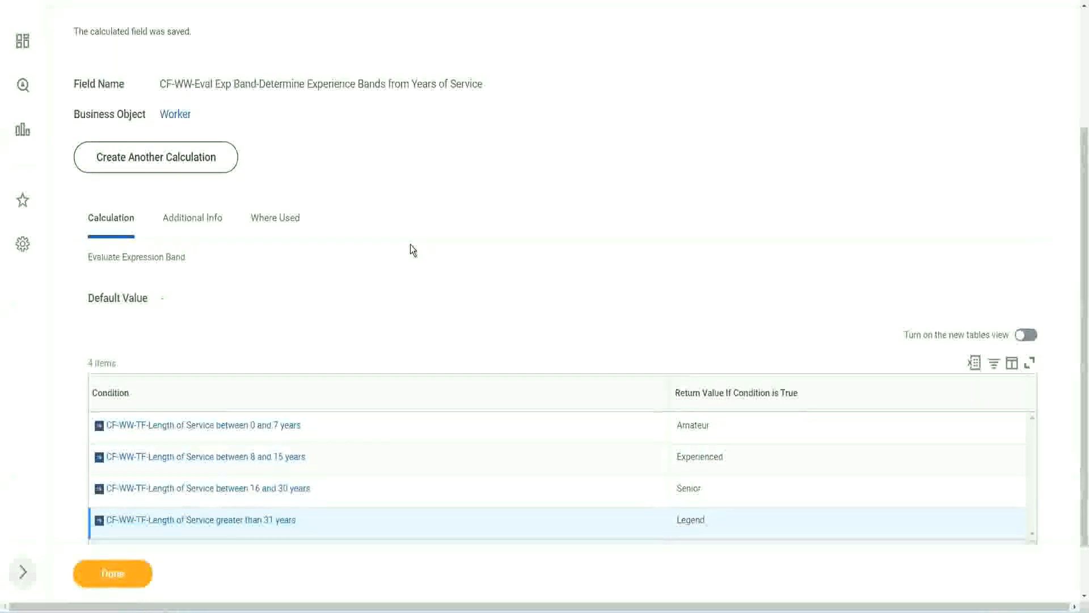
pyautogui.scroll(3, 410, 244)
pyautogui.scroll(-4, 410, 244)
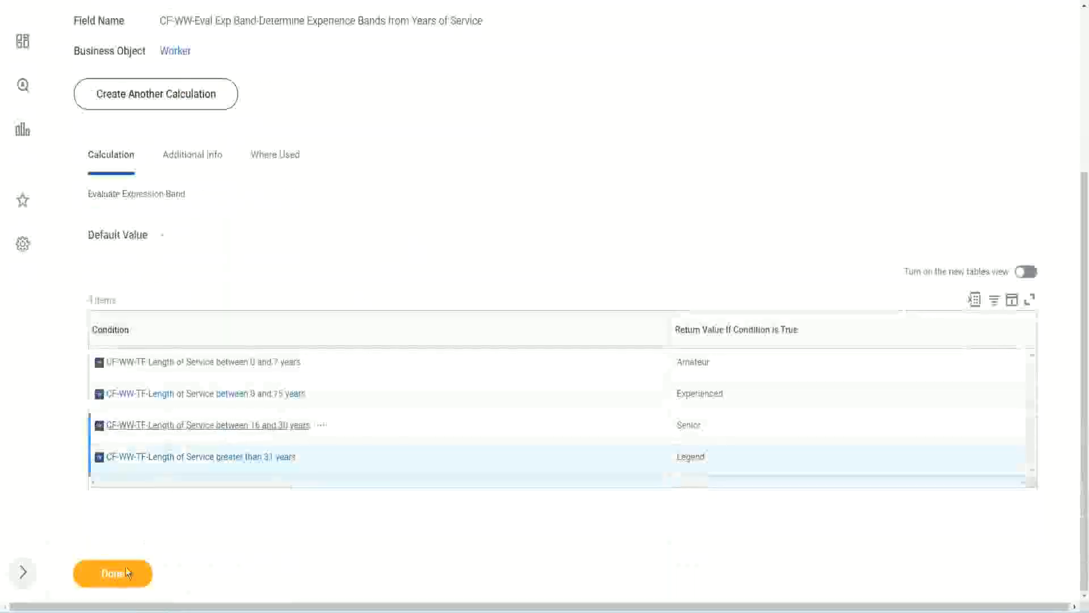
# - Close the calculated field's save confirmation and open the WW Employee Details report for editing at its last column row
pyautogui.click(120, 573)
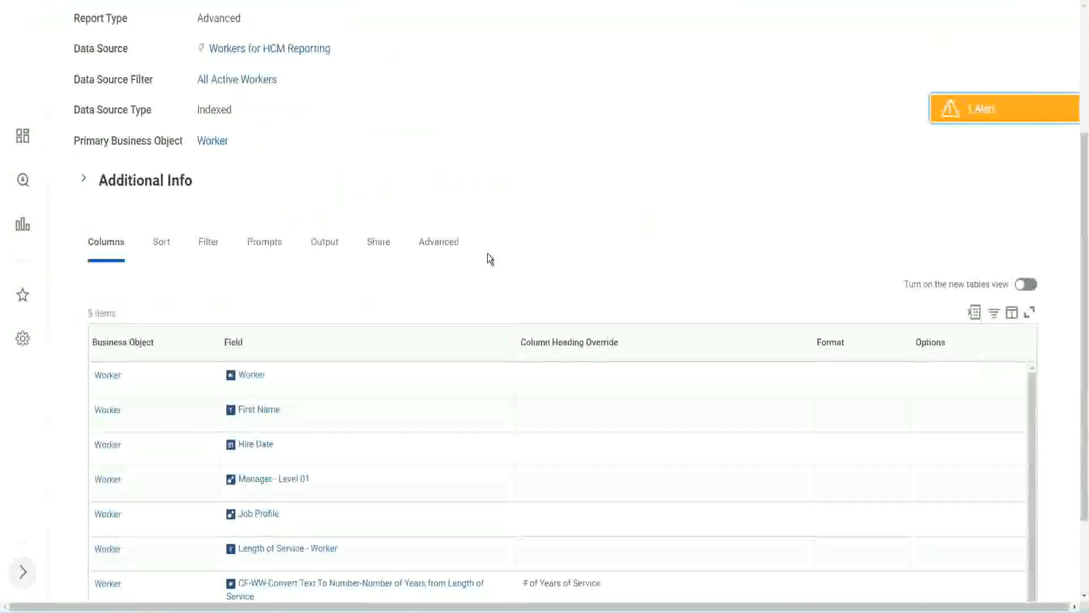
pyautogui.click(376, 120)
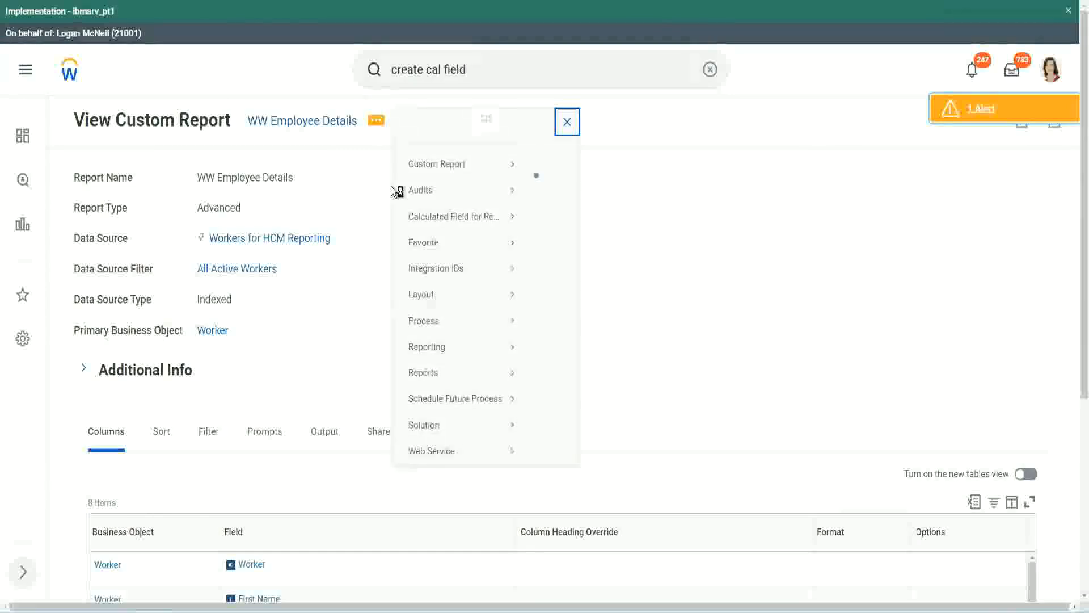
pyautogui.moveTo(462, 185)
pyautogui.click(554, 187)
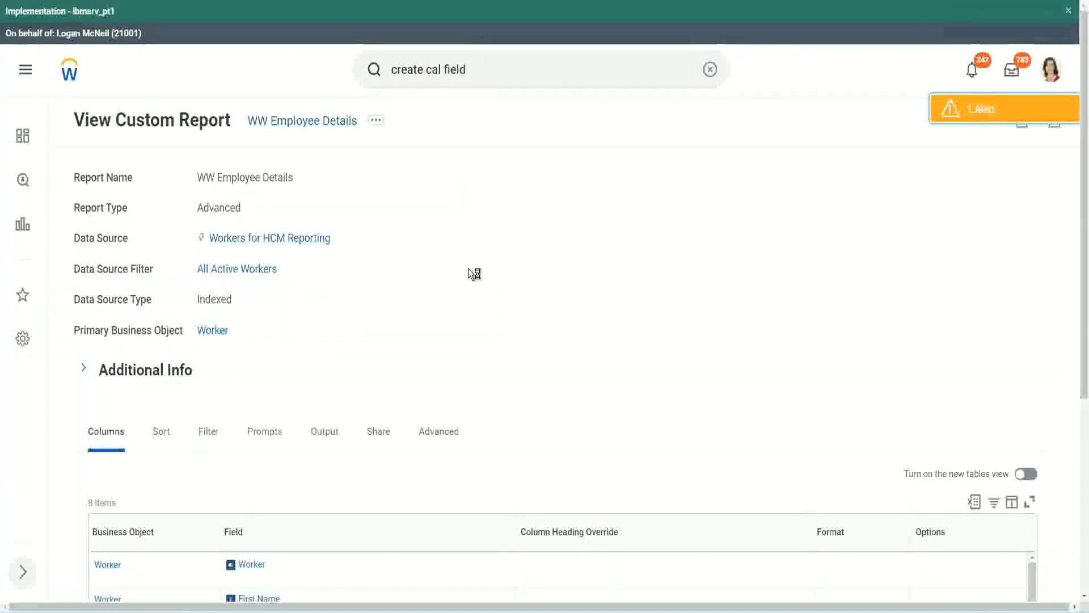
pyautogui.scroll(-1, 468, 274)
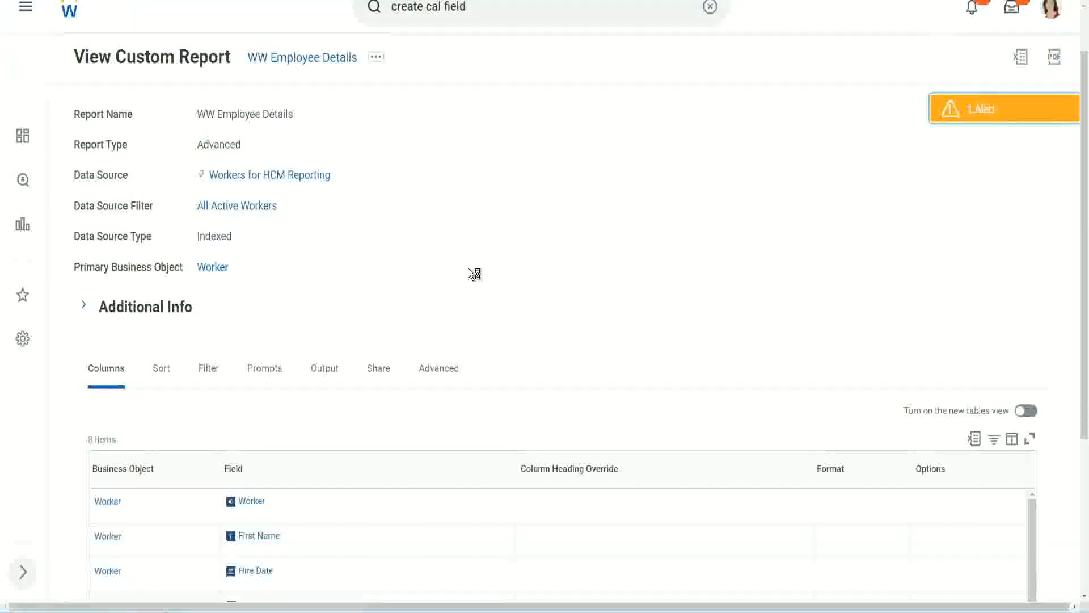
pyautogui.scroll(-4, 468, 269)
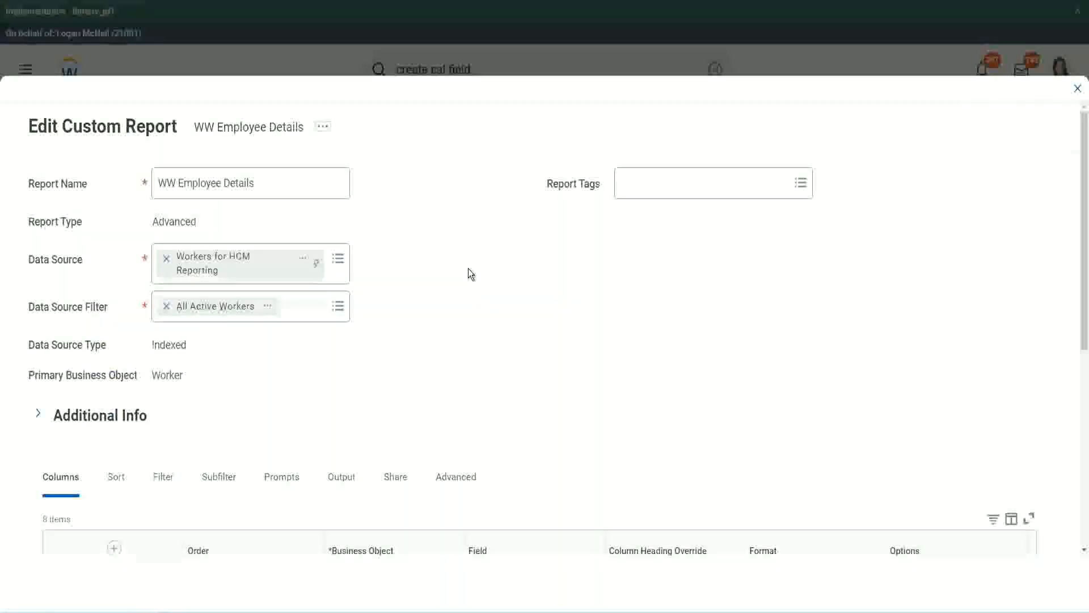
pyautogui.scroll(-8, 468, 274)
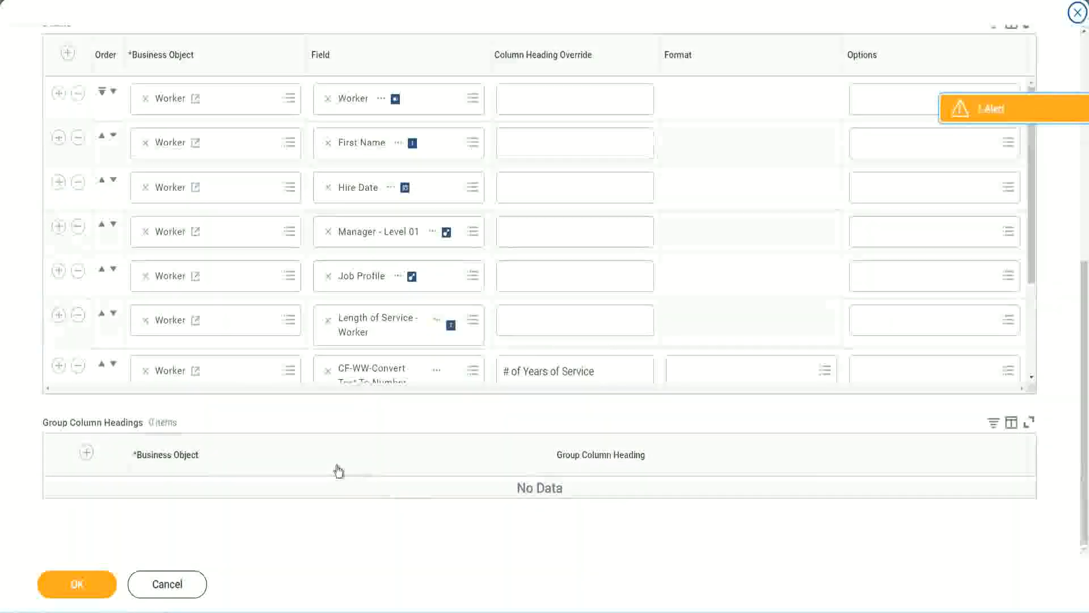
pyautogui.scroll(-2, 193, 312)
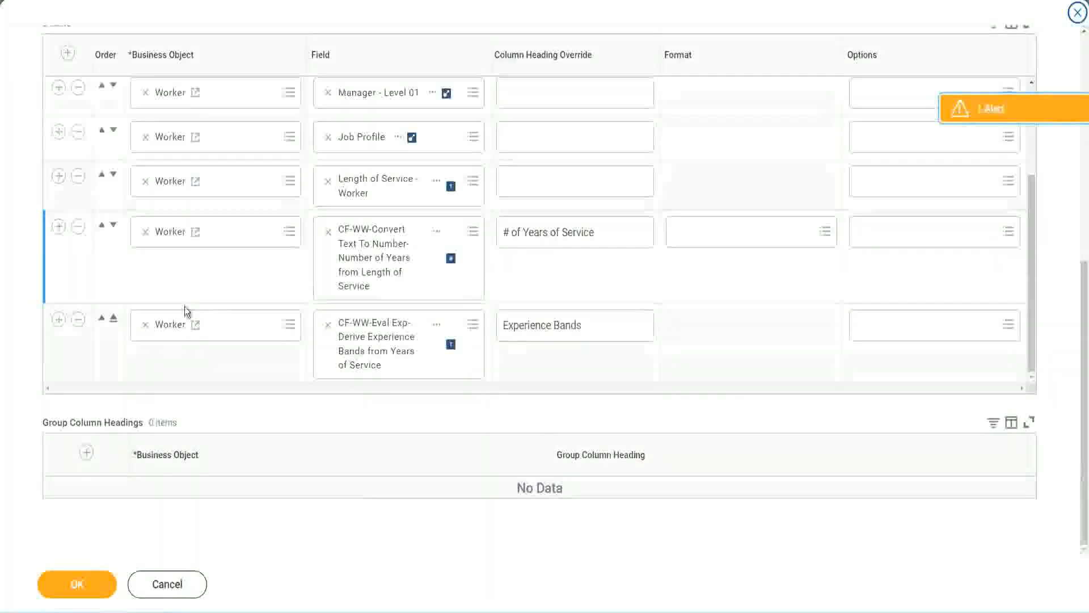
# - Add a Worker column row below the Experience Bands row and search its field with the copied calculated field name
pyautogui.click(58, 320)
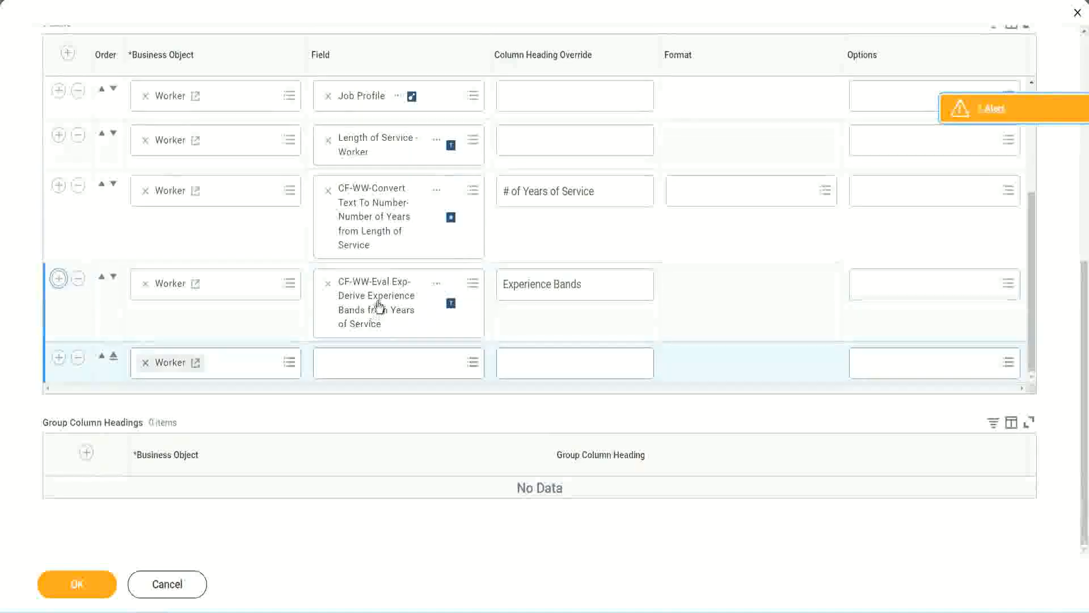
pyautogui.rightClick(379, 308)
pyautogui.click(410, 364)
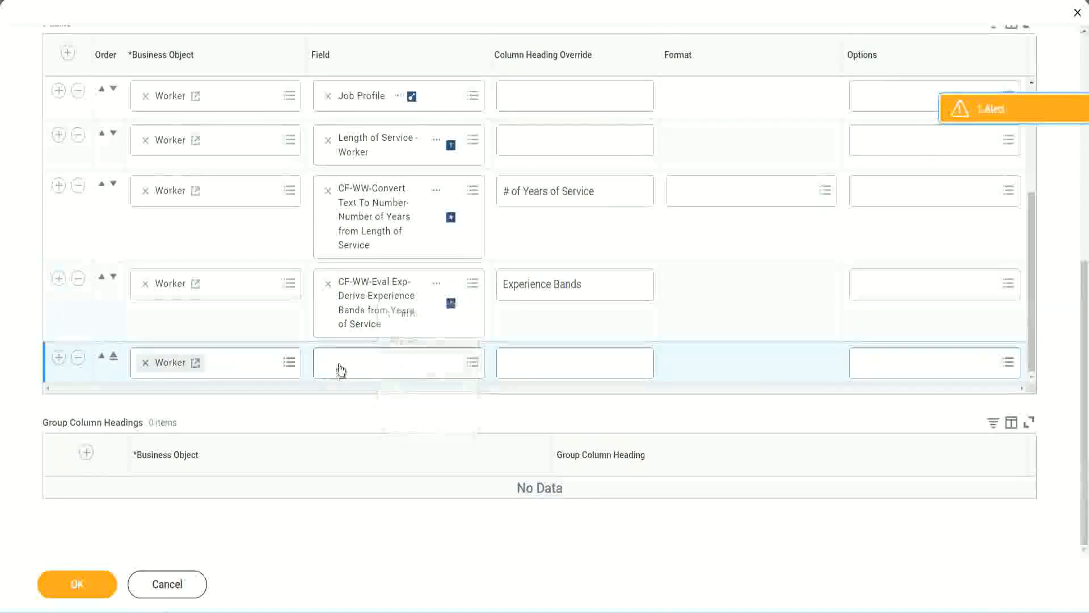
pyautogui.click(400, 369)
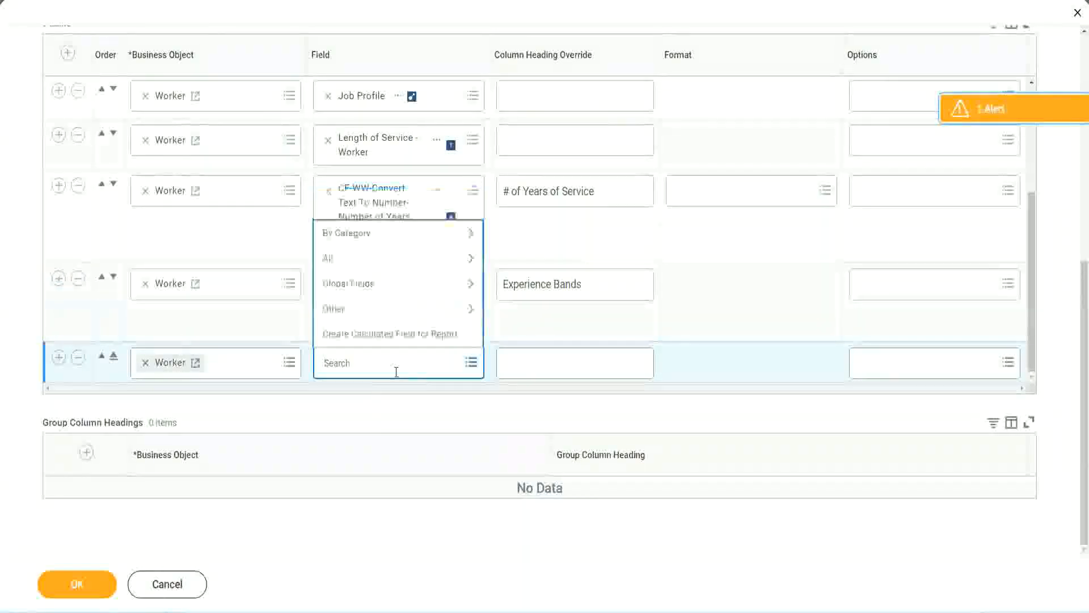
pyautogui.hotkey('ctrl', 'v')
pyautogui.press('Return')
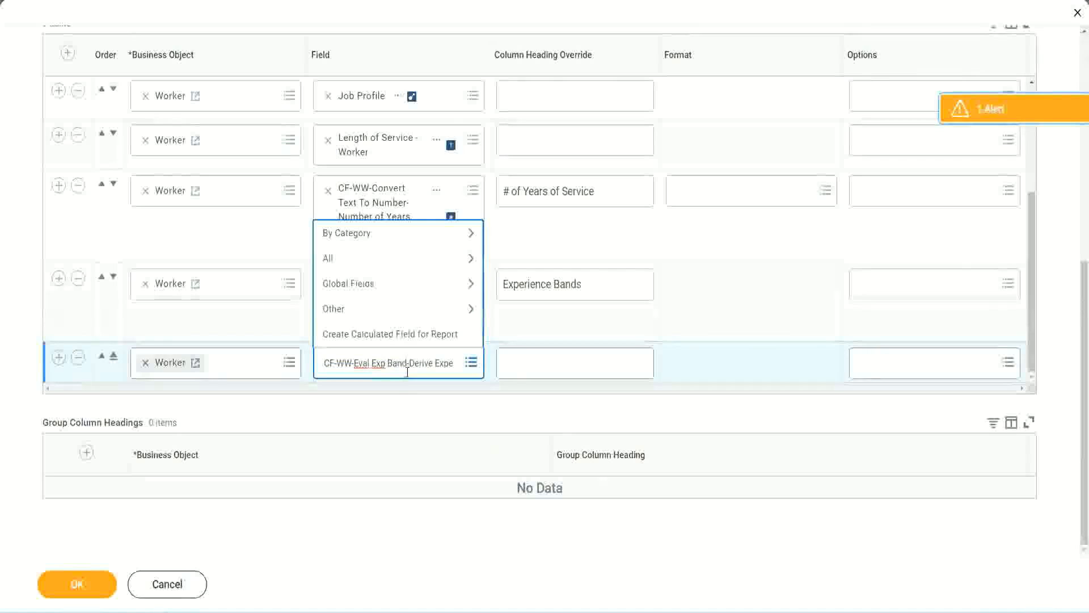
# - Shorten the field search to CF-WW-Eval Exp Band and select CF-WW-Eval Exp Band-Determine Experience Bands from Years of Service
pyautogui.press('BackSpace')
pyautogui.press('Delete')
pyautogui.press('Delete')
pyautogui.press('Delete')
pyautogui.press('Delete')
pyautogui.press('Delete')
pyautogui.press('Delete')
pyautogui.press('Delete')
pyautogui.press('Delete')
pyautogui.press('Delete')
pyautogui.press('Delete')
pyautogui.press('Delete')
pyautogui.press('Delete')
pyautogui.press('Delete')
pyautogui.press('Delete')
pyautogui.press('Delete')
pyautogui.press('Delete')
pyautogui.press('Delete')
pyautogui.press('Delete')
pyautogui.press('Delete')
pyautogui.press('Delete')
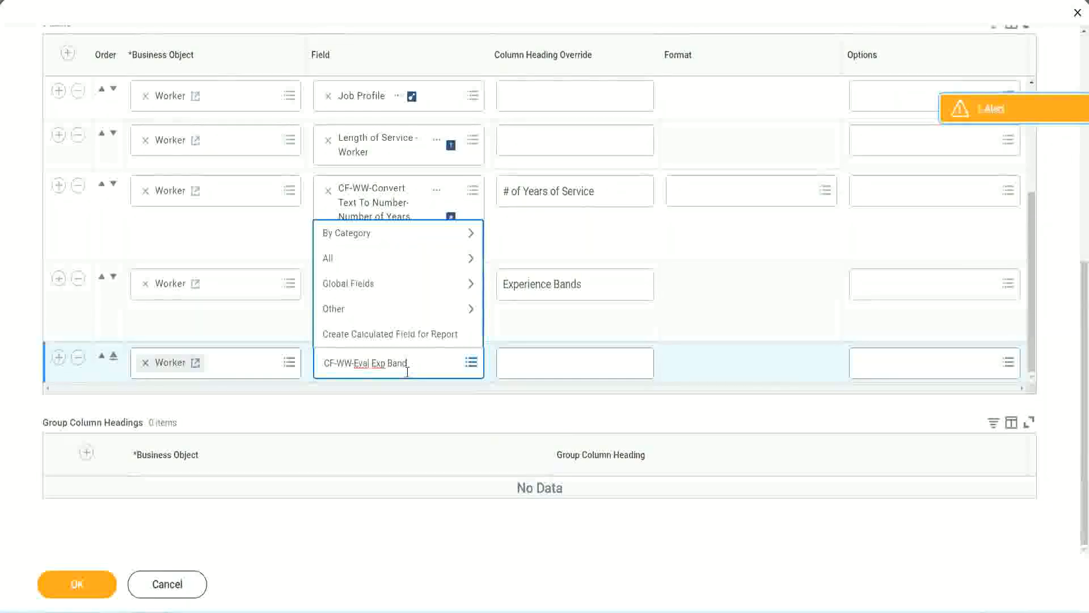
pyautogui.press('Return')
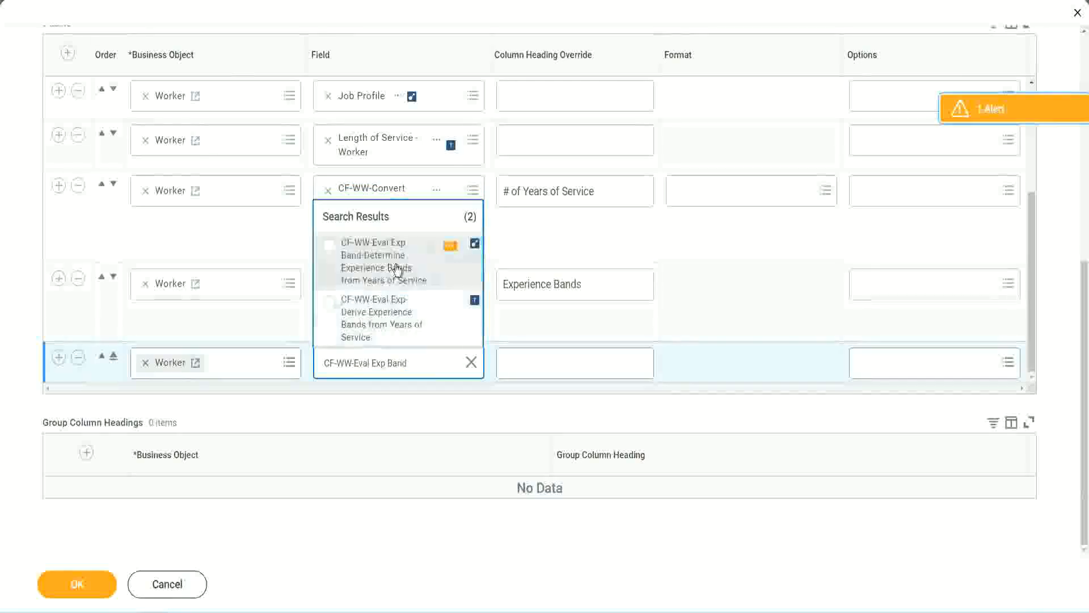
pyautogui.click(397, 269)
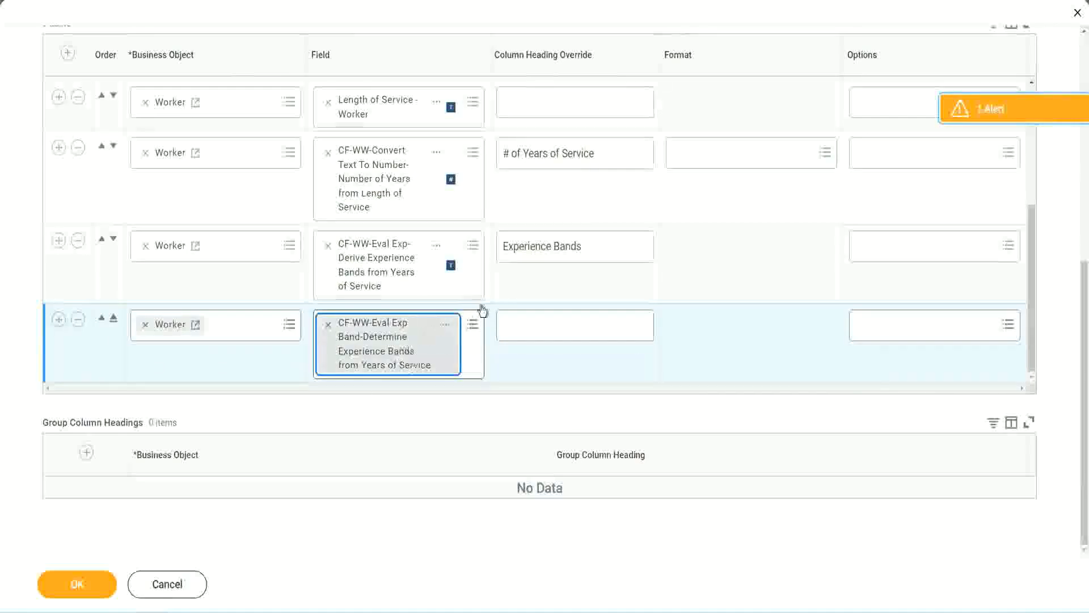
# - Set the new row's column heading override to Experience Bands (Eval Exp Bands), reusing the heading from the row above
pyautogui.click(599, 247)
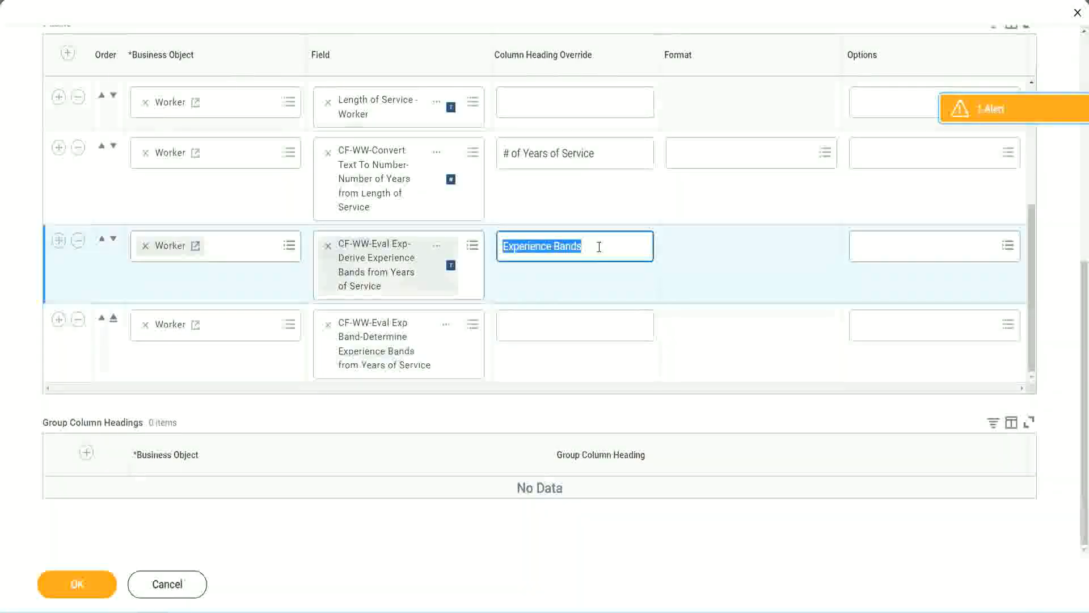
pyautogui.click(529, 324)
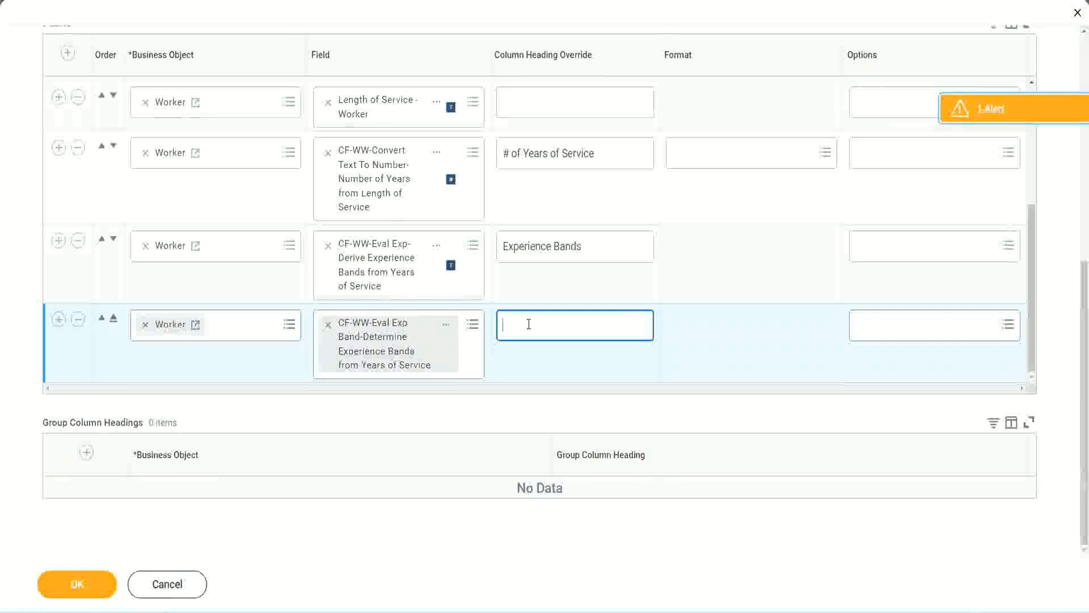
pyautogui.hotkey('ctrl', 'v')
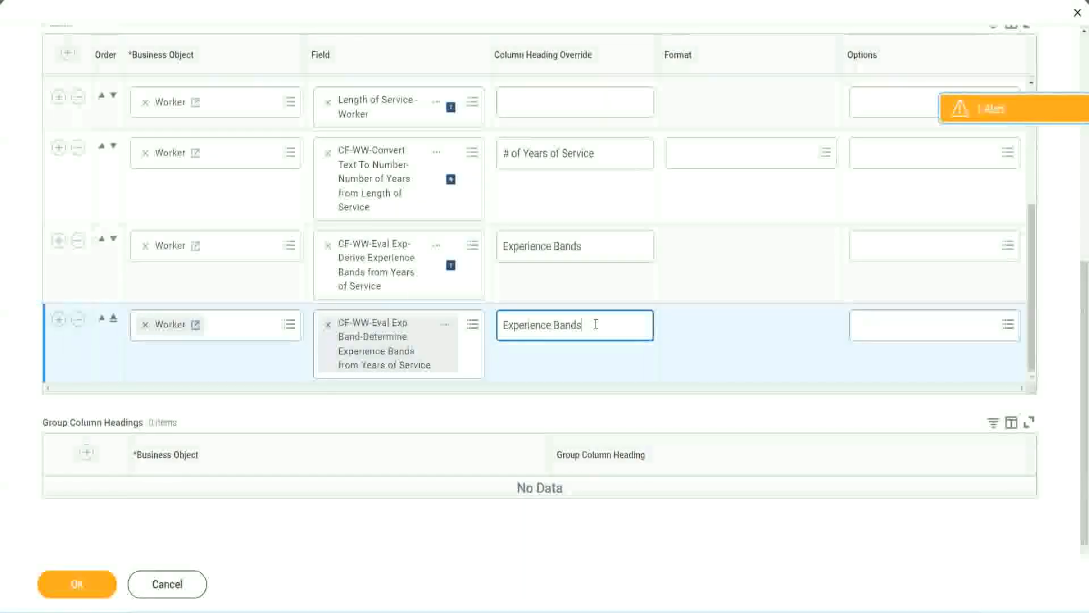
pyautogui.write('(')
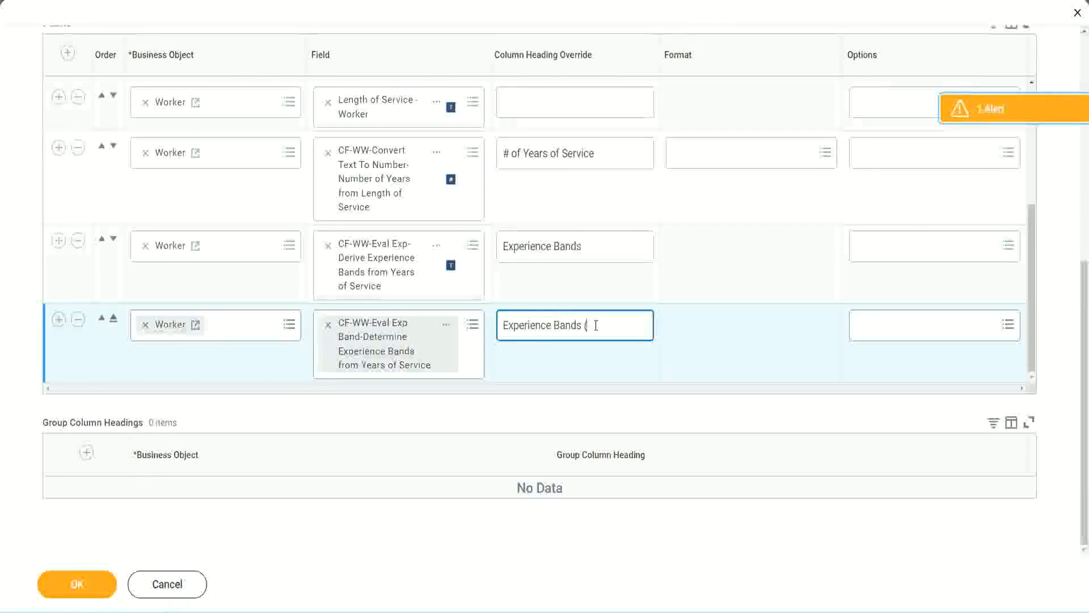
pyautogui.write('Eval Exp')
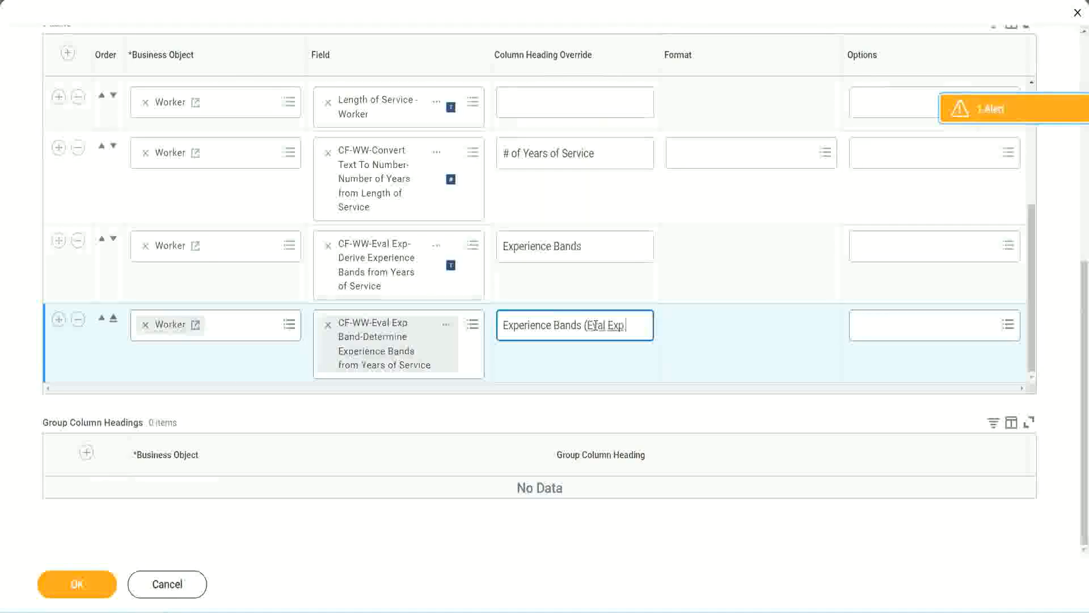
pyautogui.write(' Bands)')
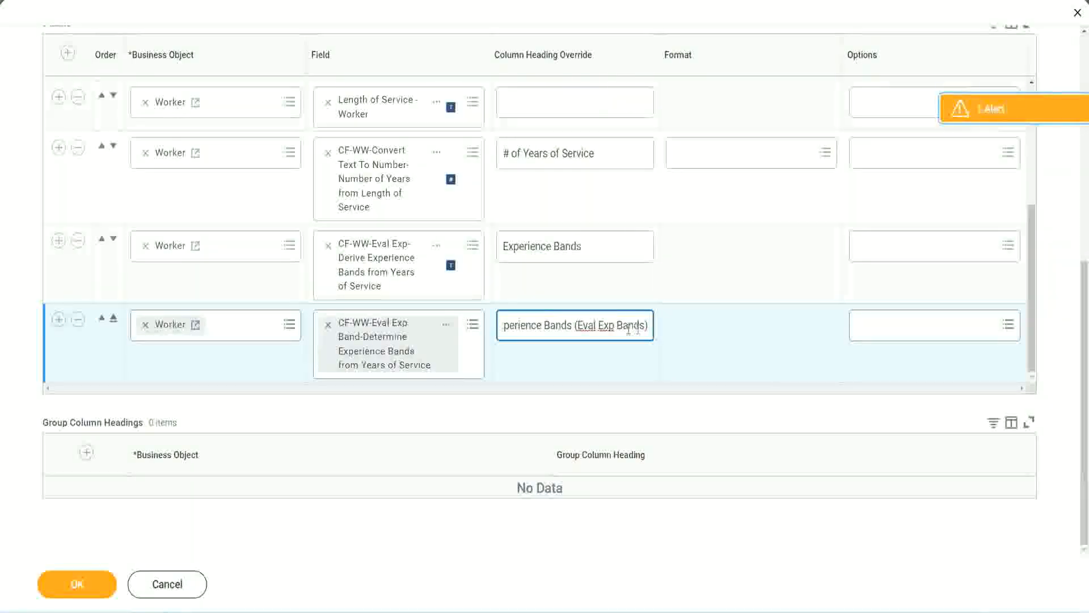
pyautogui.doubleClick(607, 325)
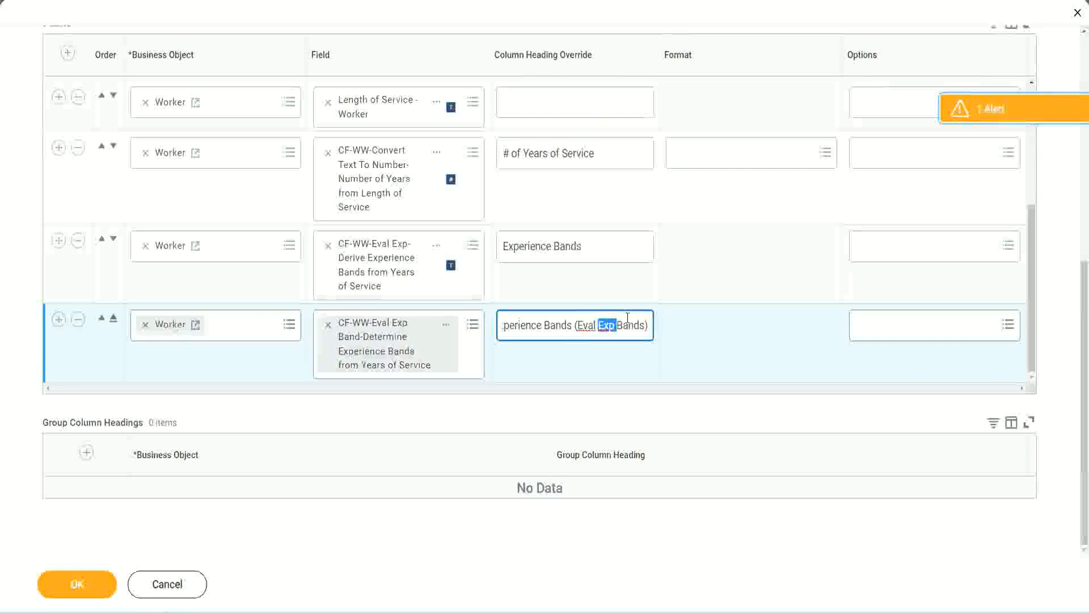
pyautogui.click(627, 318)
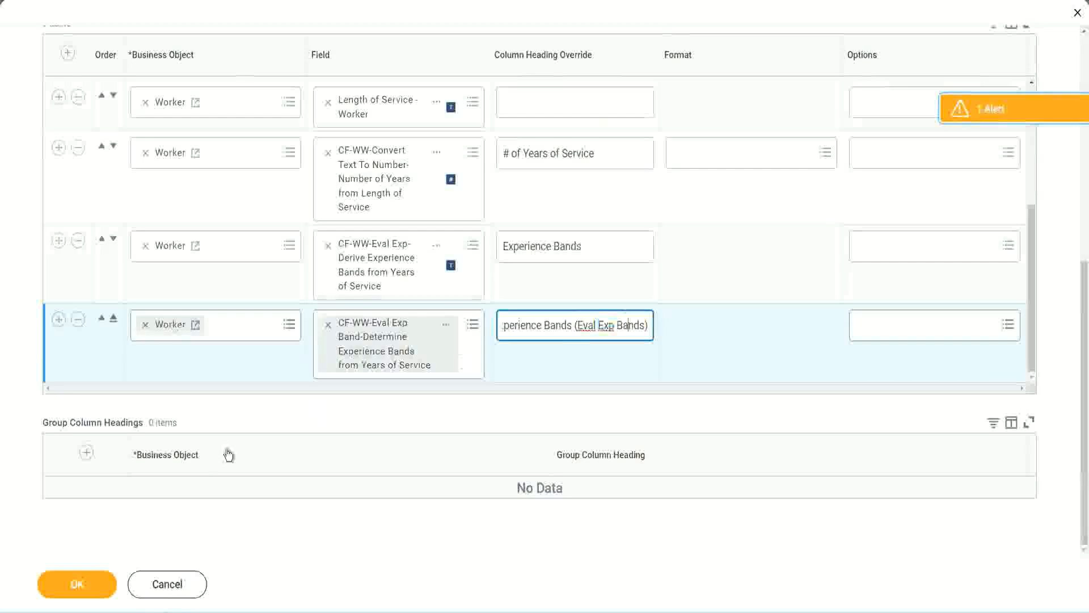
# - Save the column changes to the WW Employee Details report and run it
pyautogui.click(83, 588)
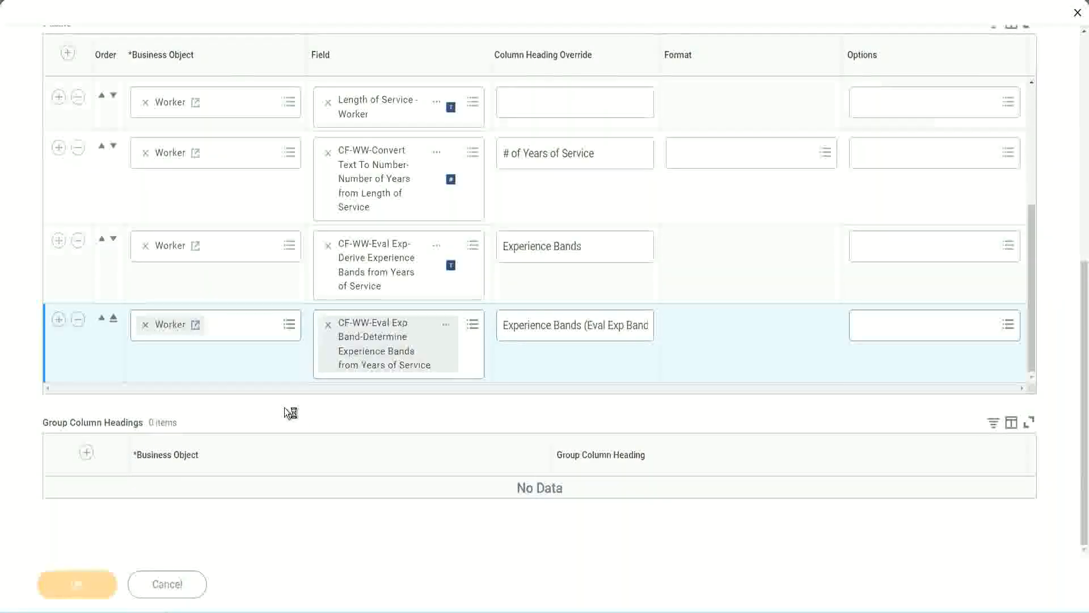
pyautogui.click(126, 575)
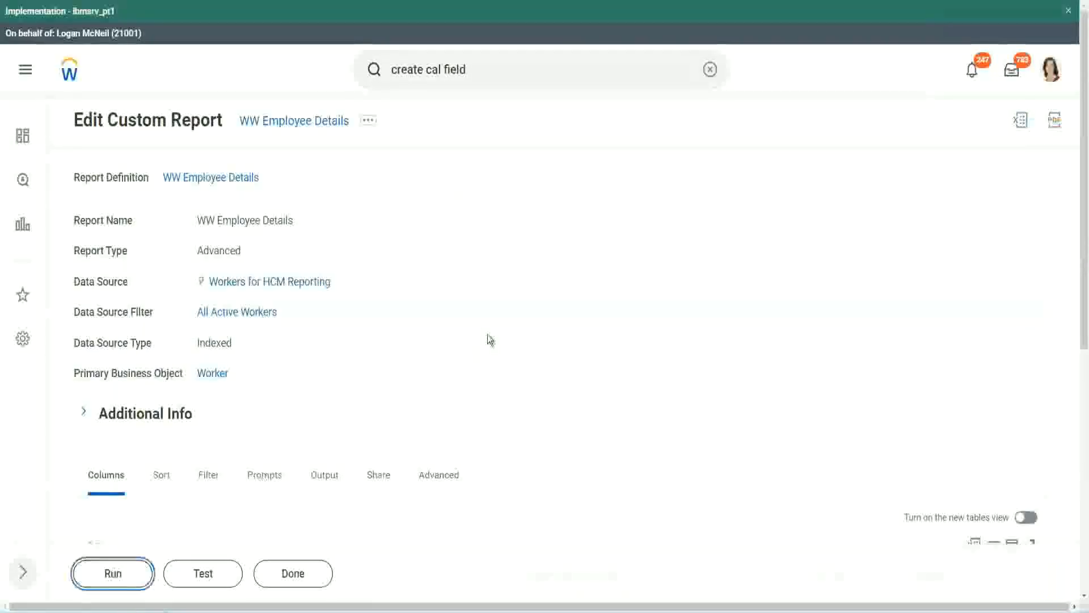